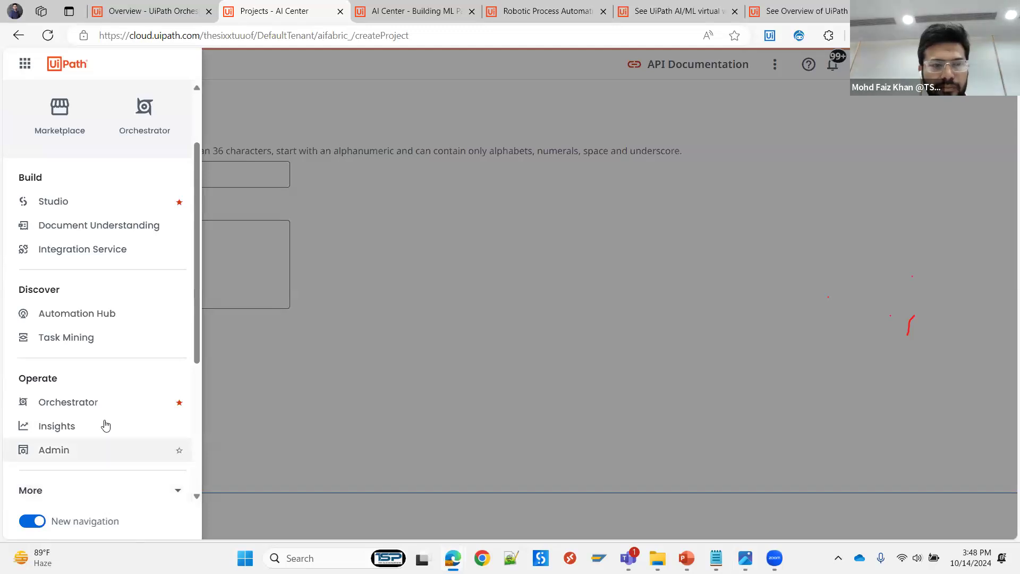
# - Expand the additional services in the navigation and locate AI Center among them
pyautogui.click(121, 481)
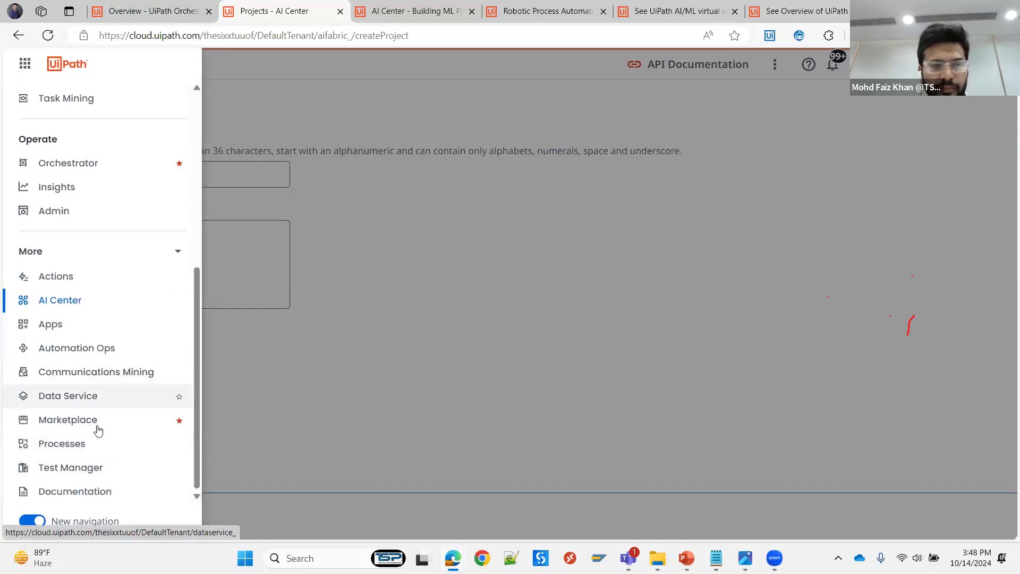
pyautogui.scroll(6, 93, 424)
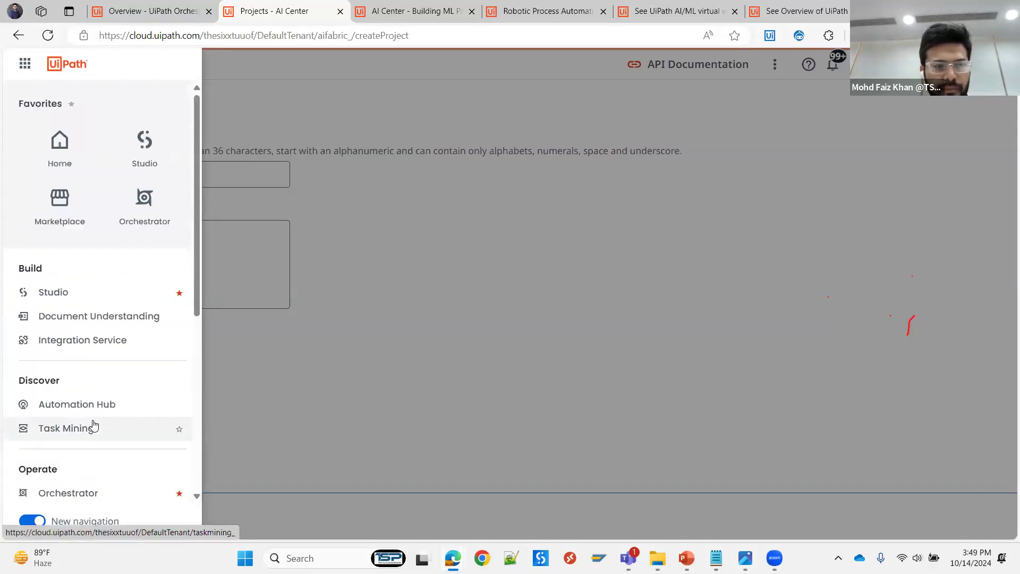
pyautogui.scroll(-3, 91, 424)
pyautogui.scroll(-1, 90, 452)
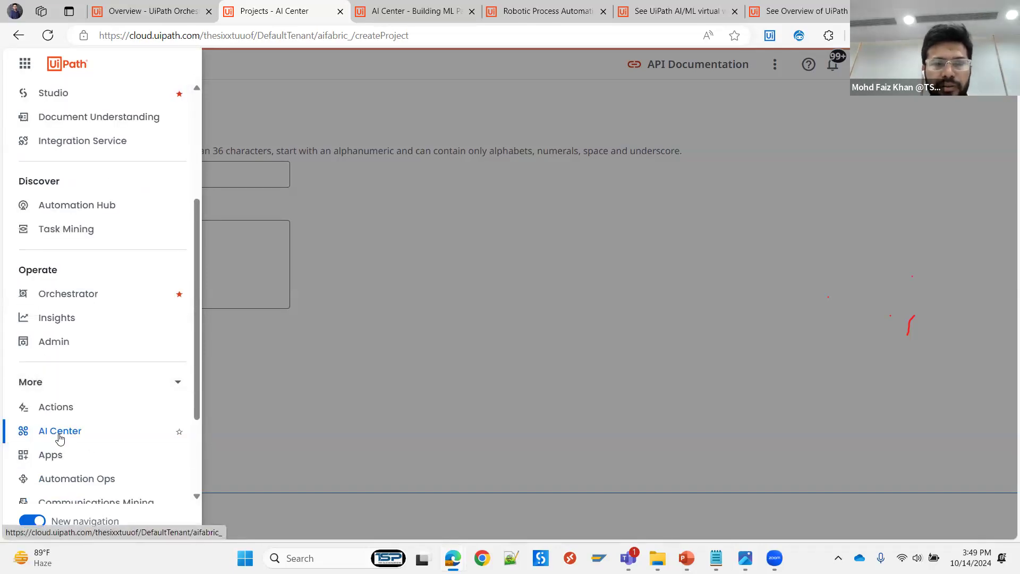
# - View the reference screenshot of the AI Center project list in Photos and return to the AI Center browser window
pyautogui.click(745, 556)
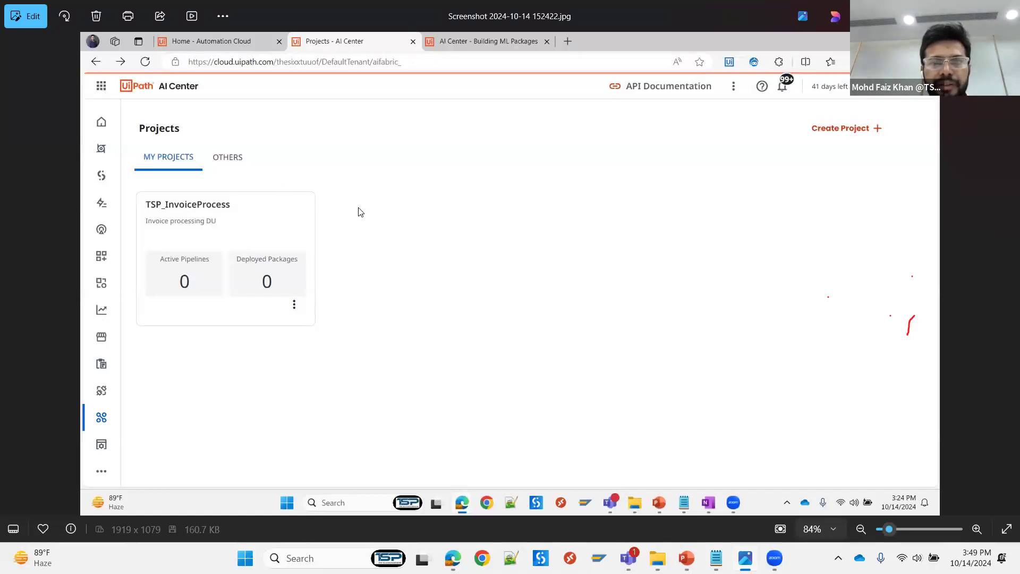
pyautogui.moveTo(453, 558)
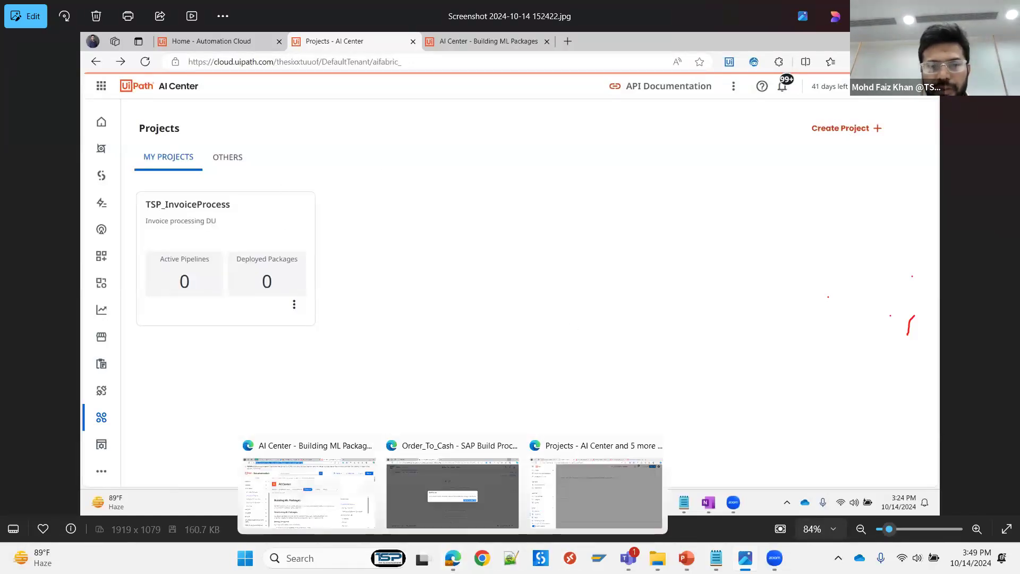
pyautogui.click(564, 500)
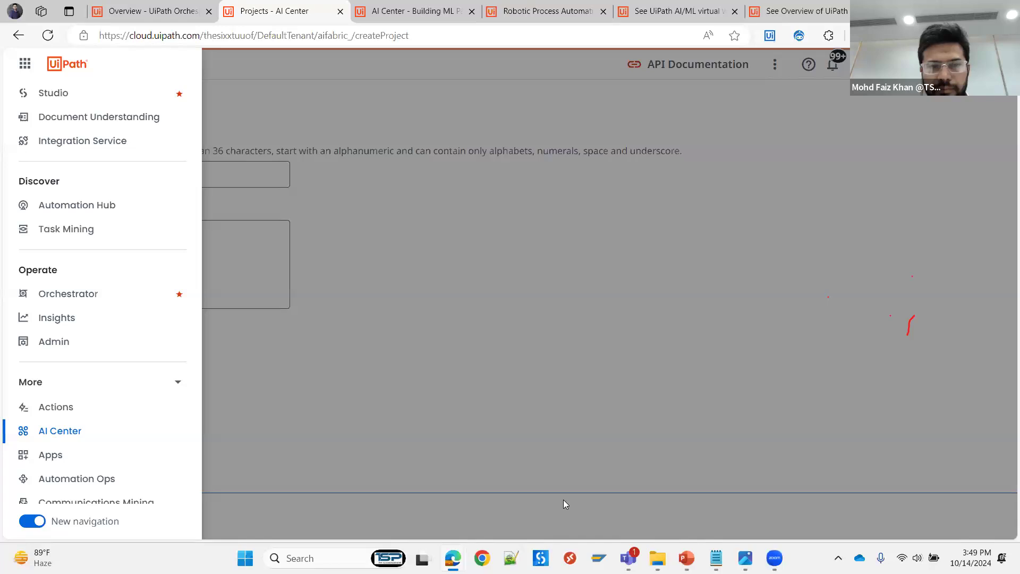
# - Open the organization's license administration and review the user, robots and services, and consumables licenses
pyautogui.click(66, 347)
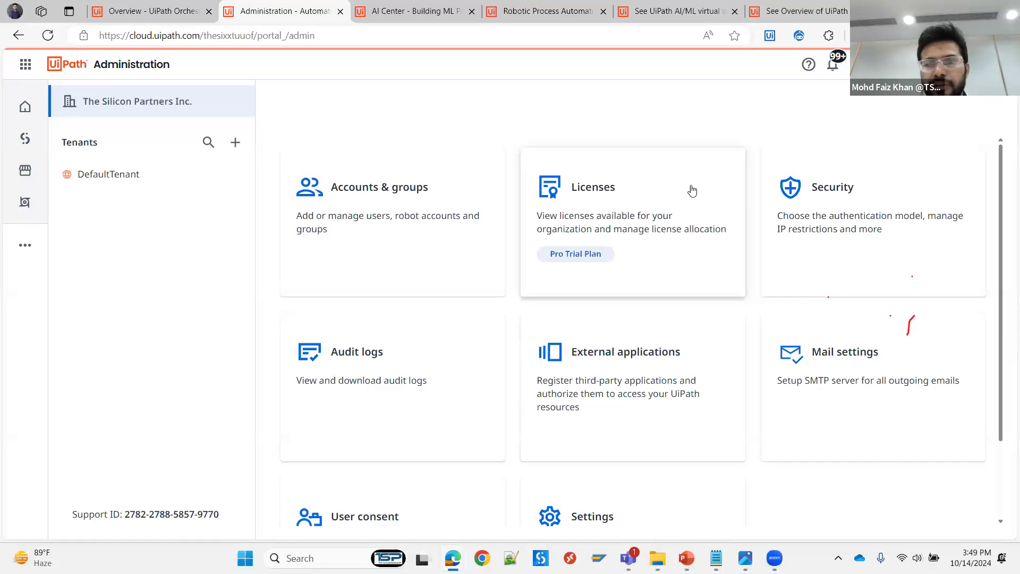
pyautogui.click(629, 218)
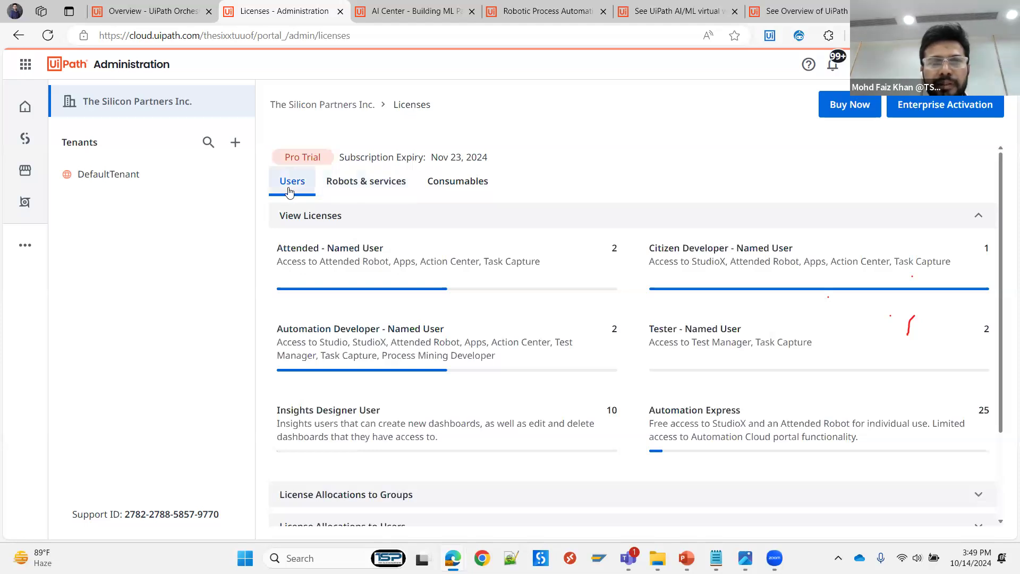
pyautogui.click(365, 182)
pyautogui.click(452, 187)
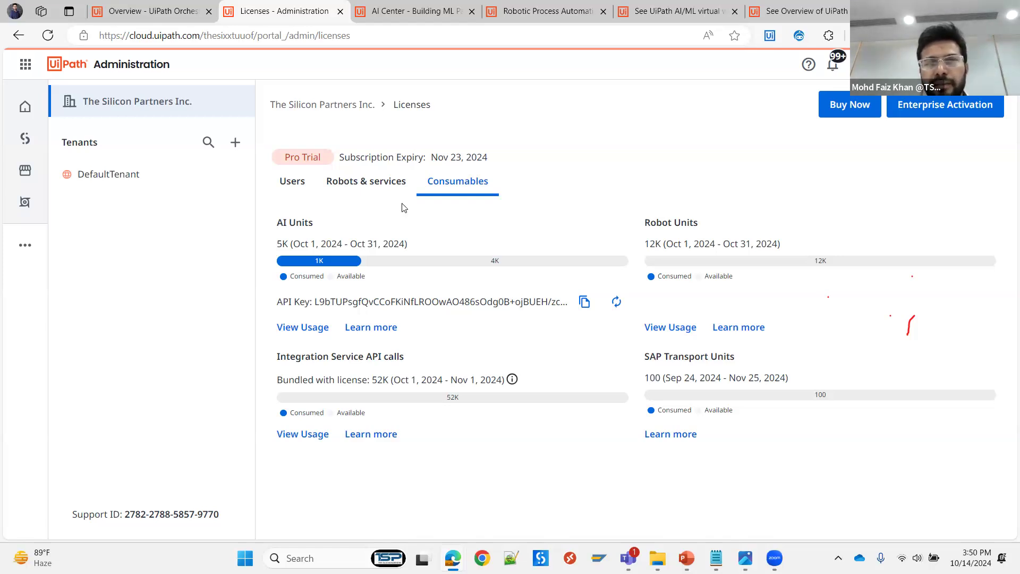
# - Review the services of DefaultTenant and the additional services offered for it, and check for AI Center in the navigation
pyautogui.click(119, 181)
pyautogui.click(380, 227)
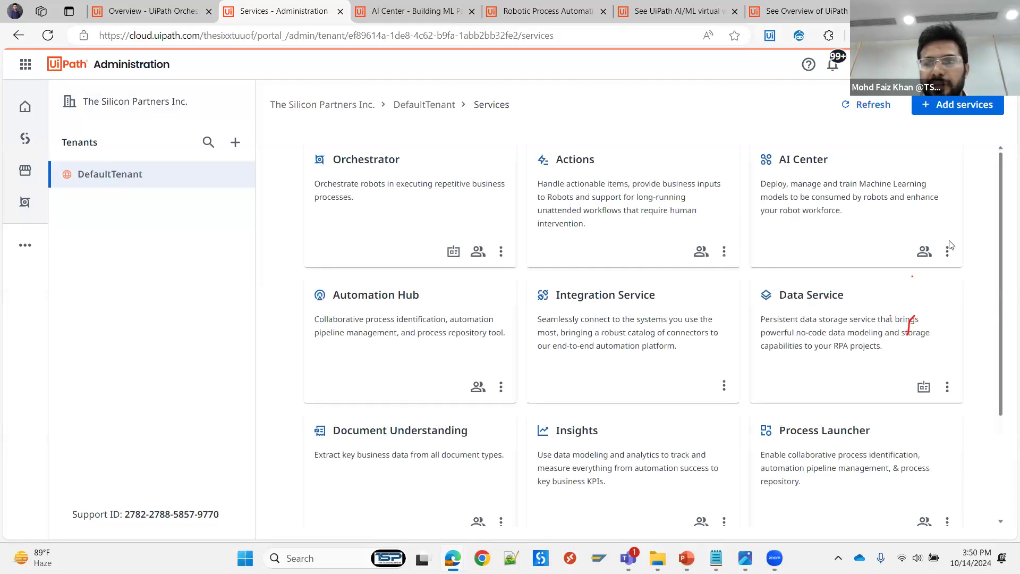
pyautogui.click(955, 110)
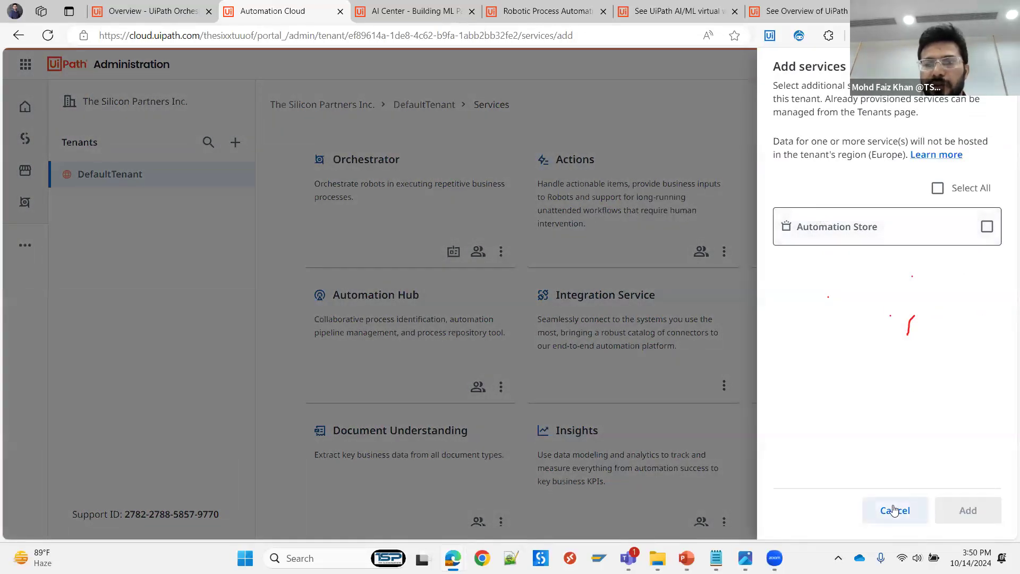
pyautogui.click(896, 509)
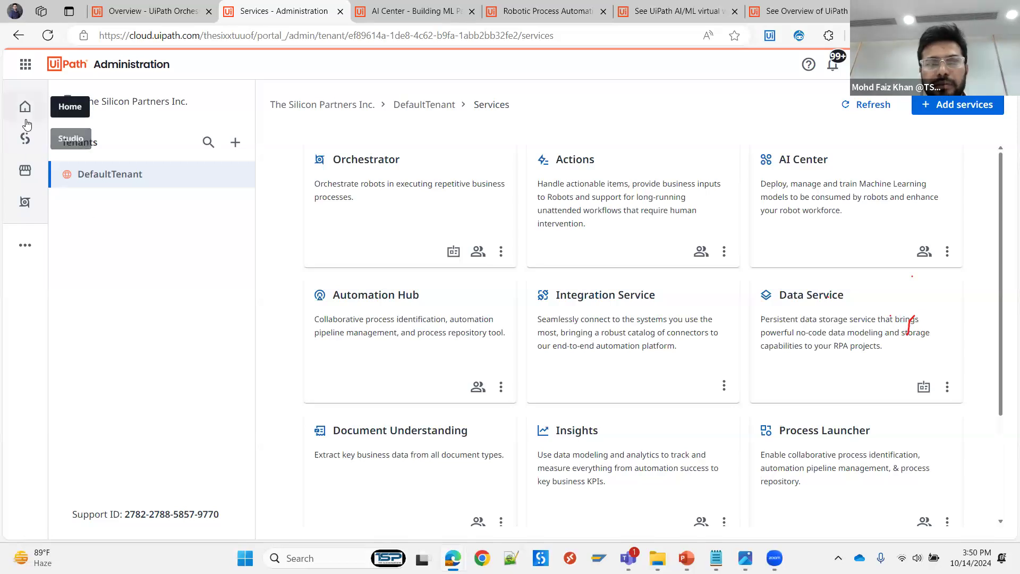
pyautogui.click(24, 249)
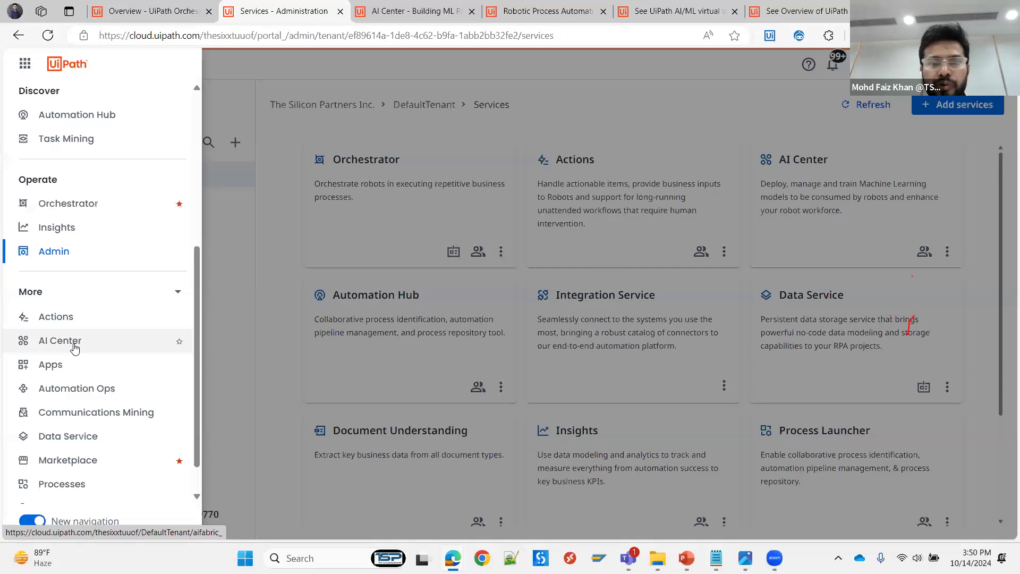
pyautogui.click(205, 223)
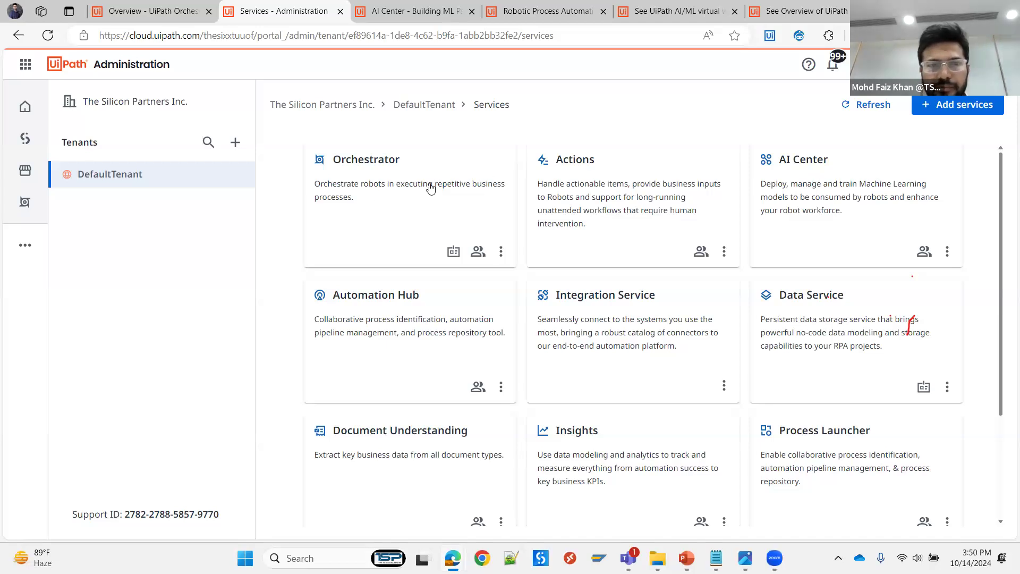
pyautogui.click(153, 16)
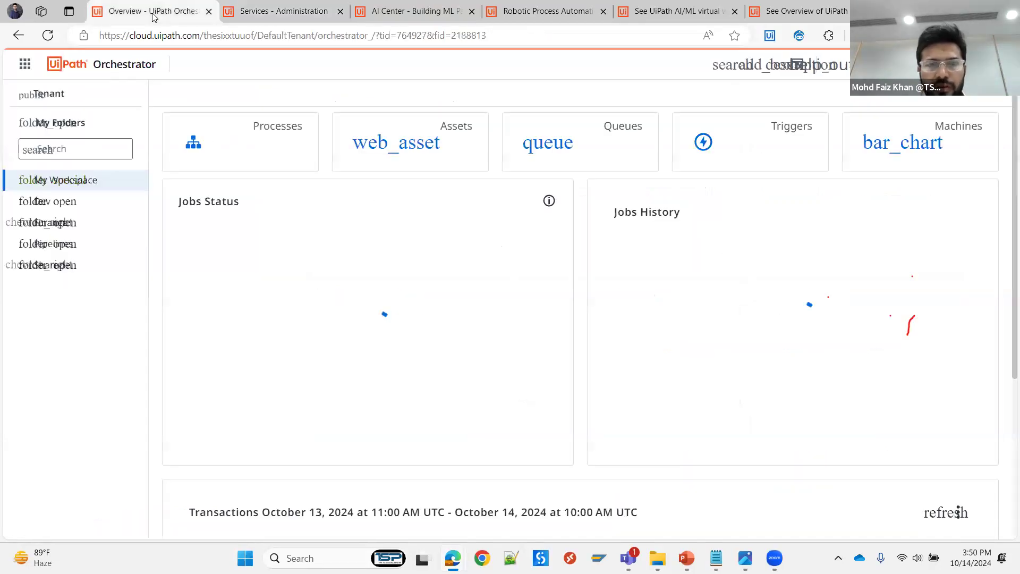
pyautogui.hotkey('ctrl', 'Tab')
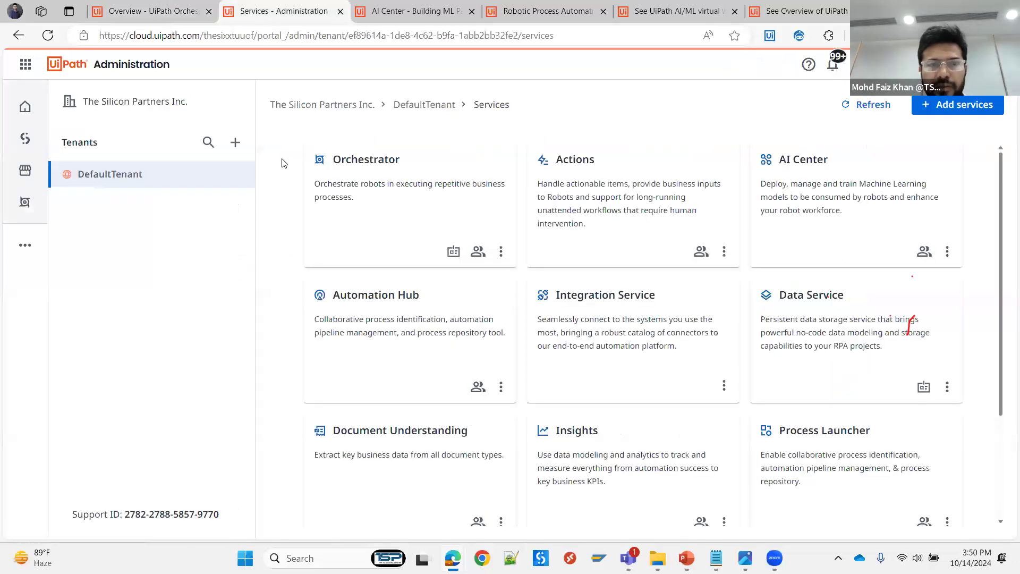
pyautogui.hotkey('ctrl', 'Tab')
pyautogui.hotkey('ctrl', 'Tab')
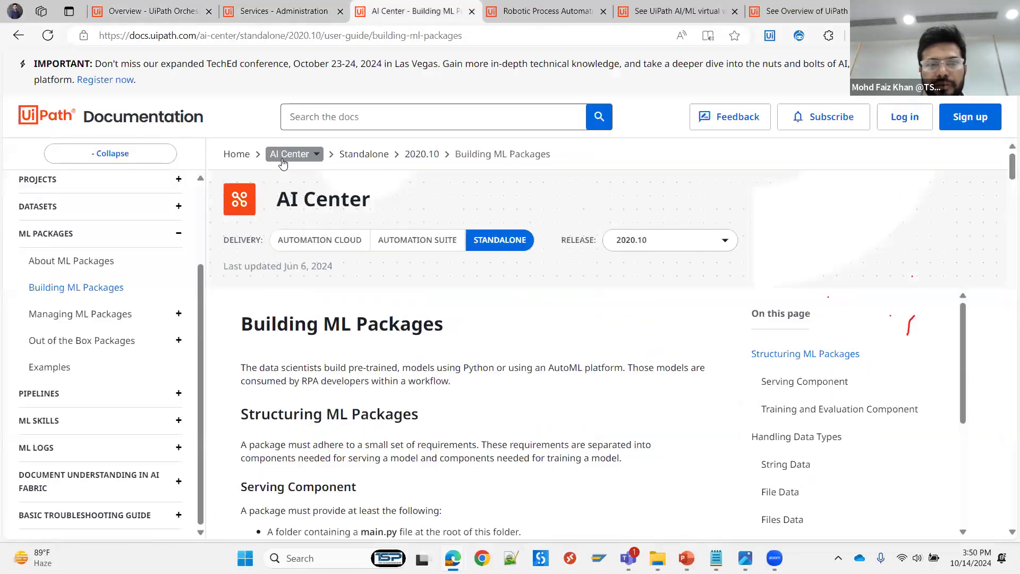
pyautogui.hotkey('ctrl', 'Tab')
pyautogui.hotkey('ctrl', 'Tab')
pyautogui.hotkey('ctrl', 'Tab')
pyautogui.hotkey('ctrl', 'Tab')
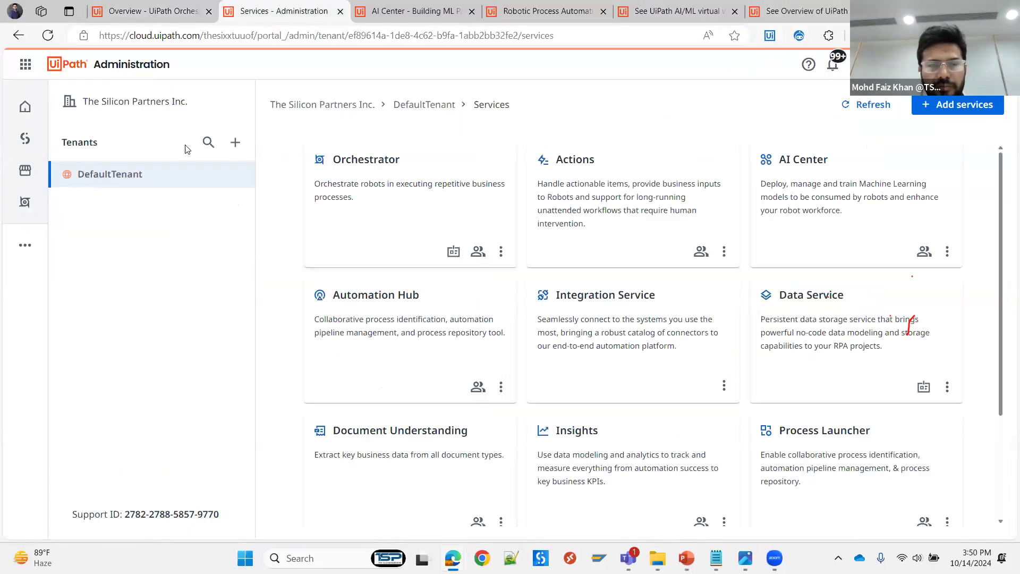
# - Go back from the tenant administration to the AI Center form for creating a new project
pyautogui.click(18, 38)
pyautogui.click(19, 37)
pyautogui.click(19, 38)
pyautogui.click(19, 37)
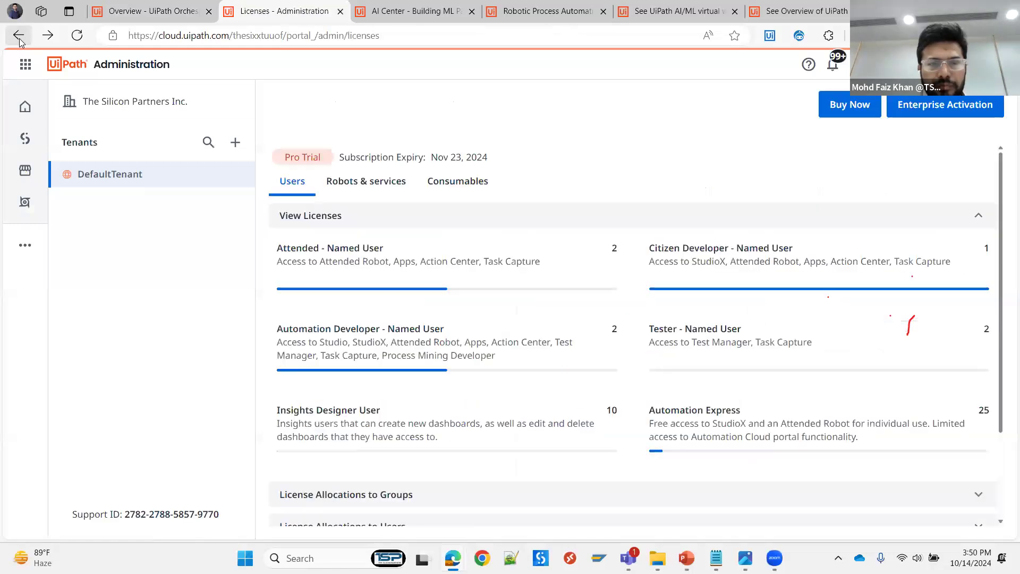
pyautogui.click(19, 37)
pyautogui.click(18, 37)
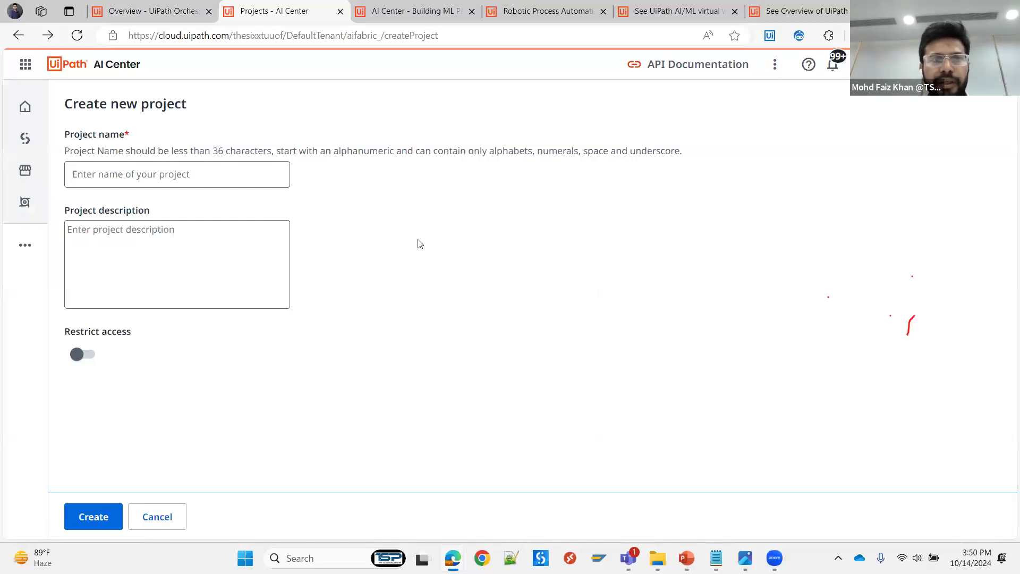
# - Create a new AI Center project named Project_1 with an empty description and unrestricted access
pyautogui.click(151, 175)
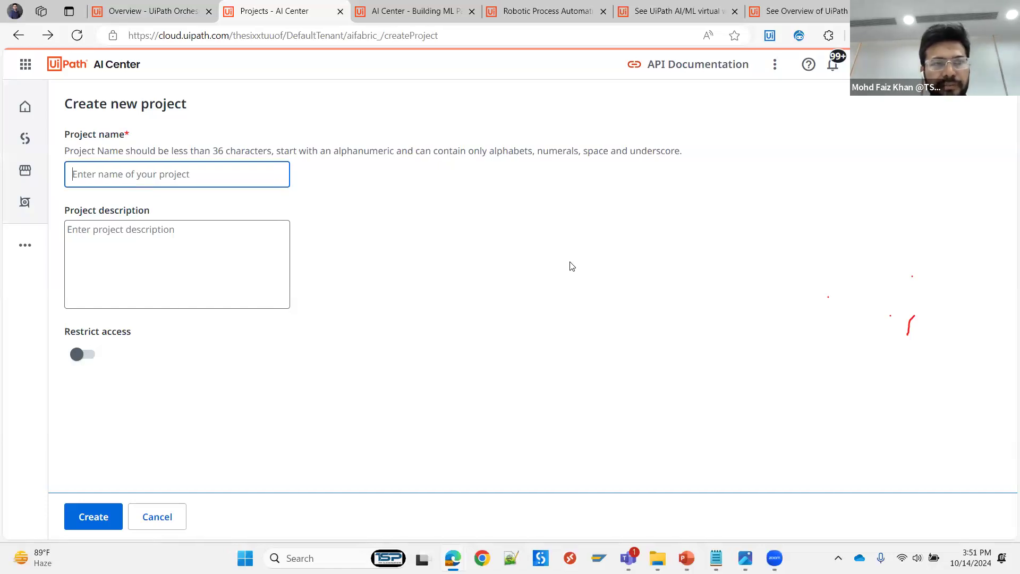
pyautogui.write('Project_1')
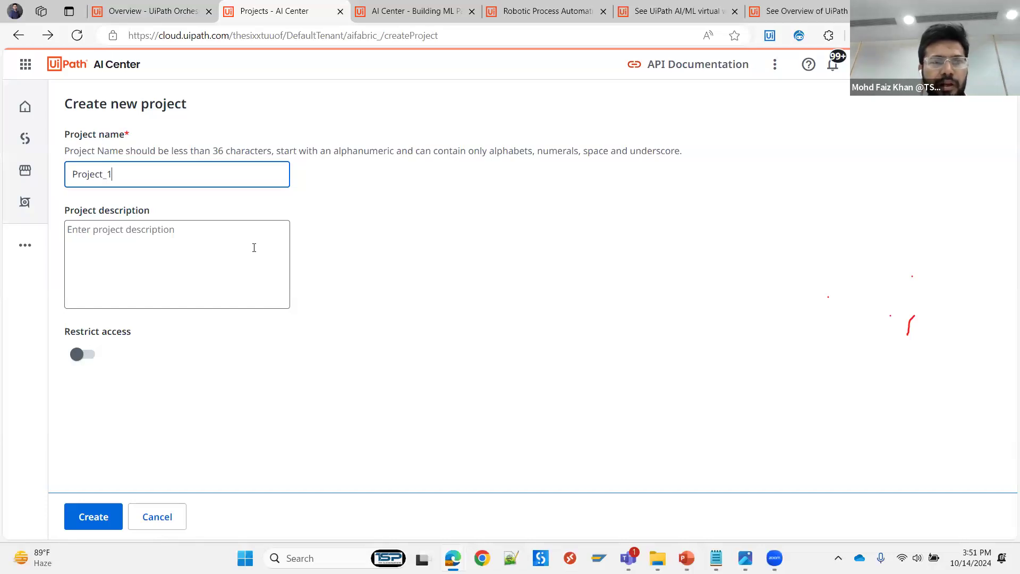
pyautogui.click(105, 238)
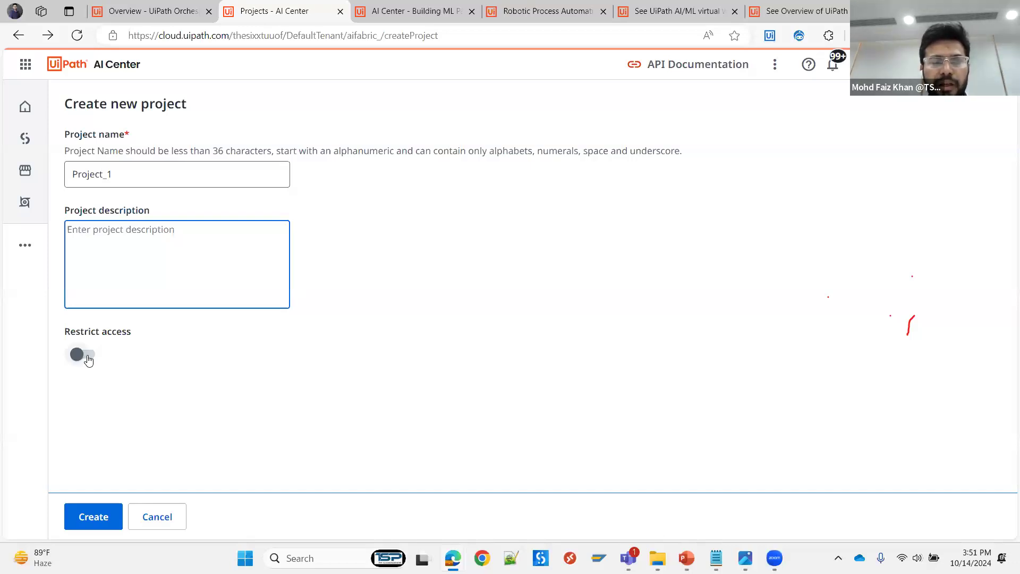
pyautogui.click(90, 514)
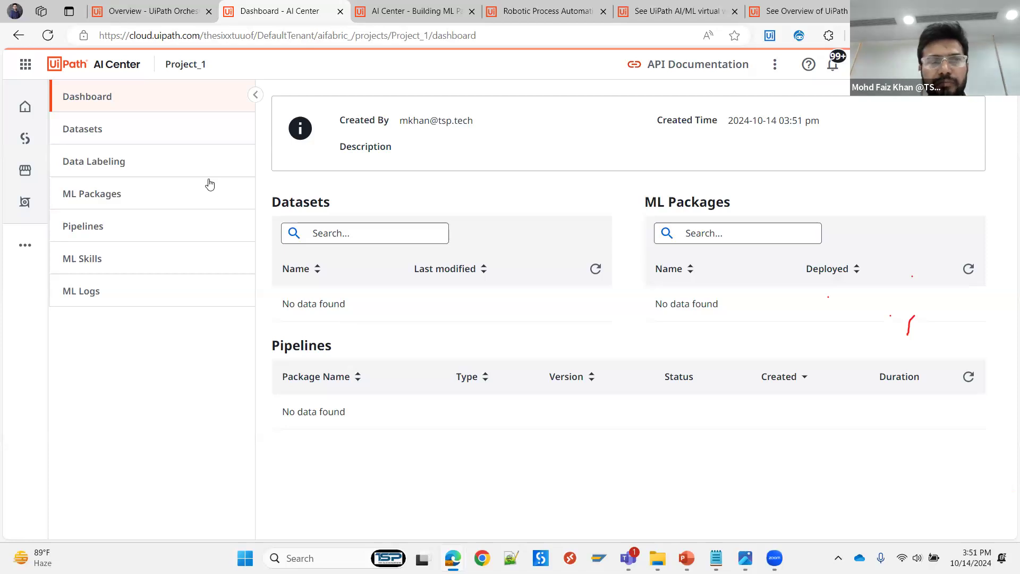
# - Open the form for creating a new dataset in Project_1
pyautogui.click(94, 136)
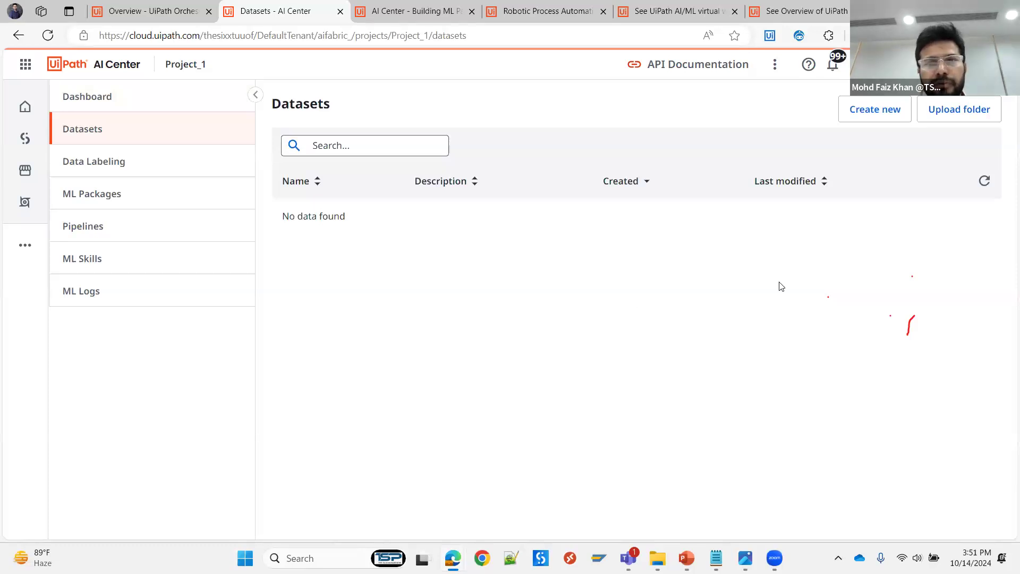
pyautogui.click(852, 115)
pyautogui.click(869, 117)
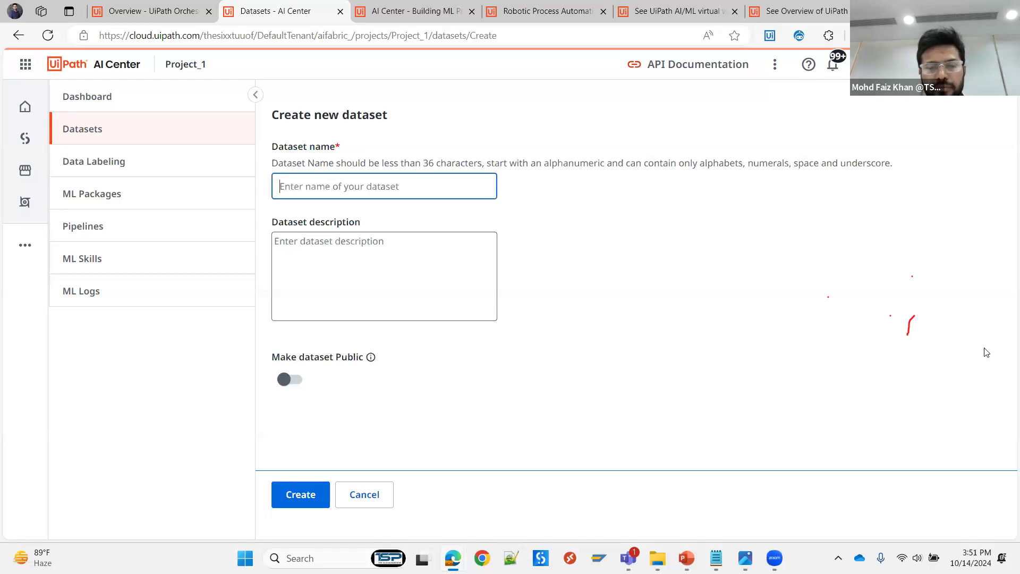
# - Try to create a dataset named DS_New1, exit the unresponsive page and reload the dataset form
pyautogui.write('D')
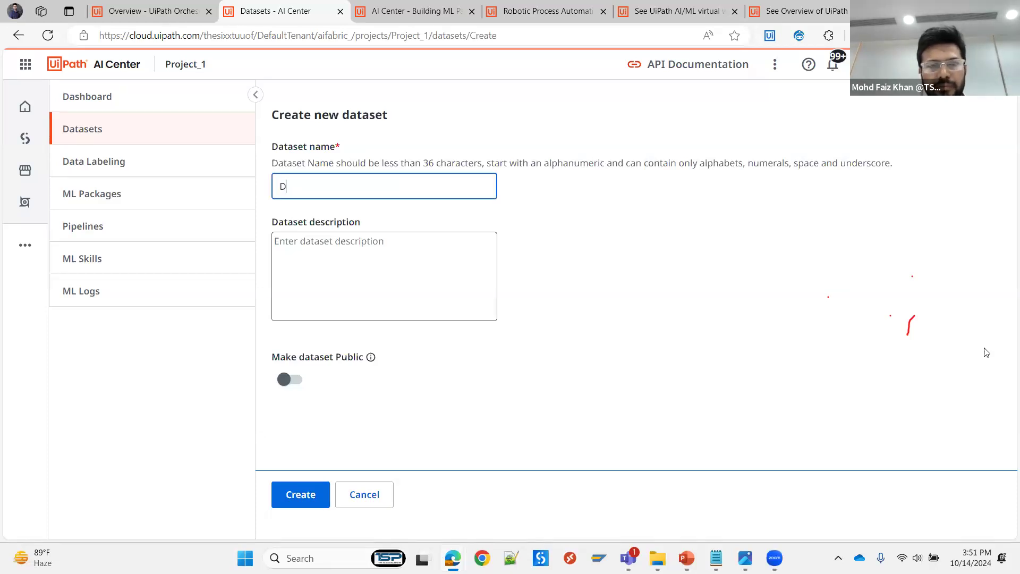
pyautogui.write('S_Ne')
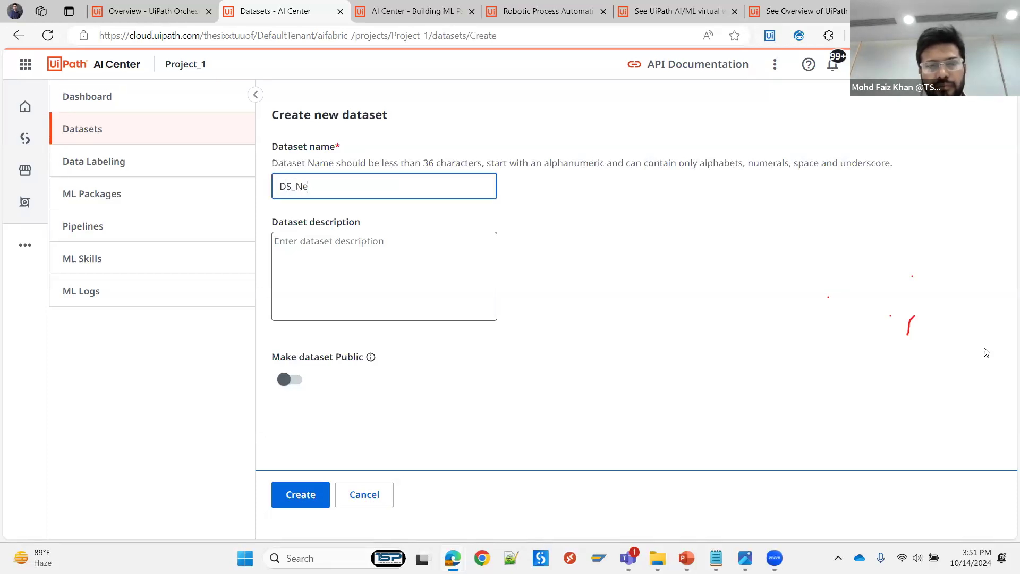
pyautogui.write('w1')
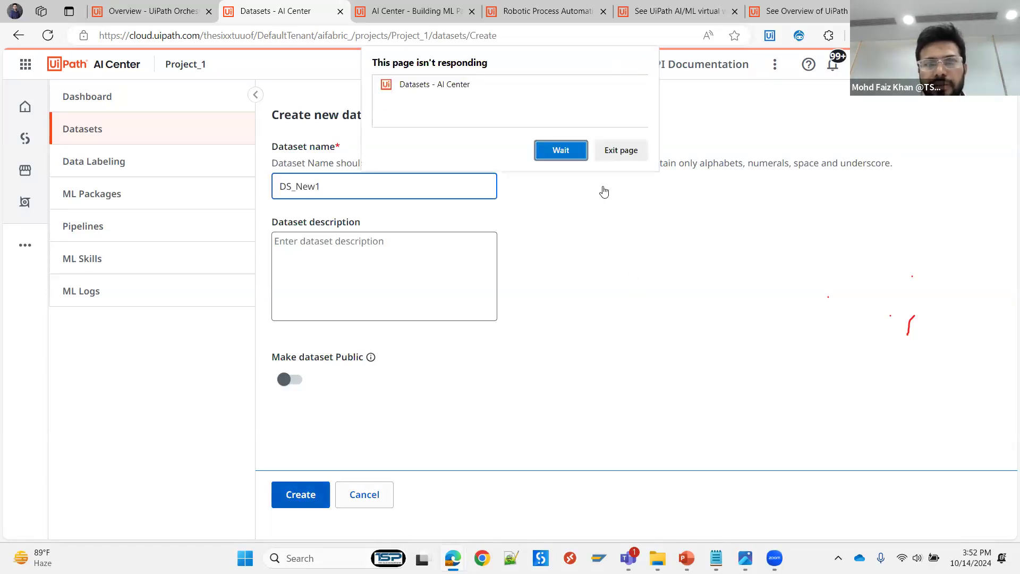
pyautogui.click(626, 151)
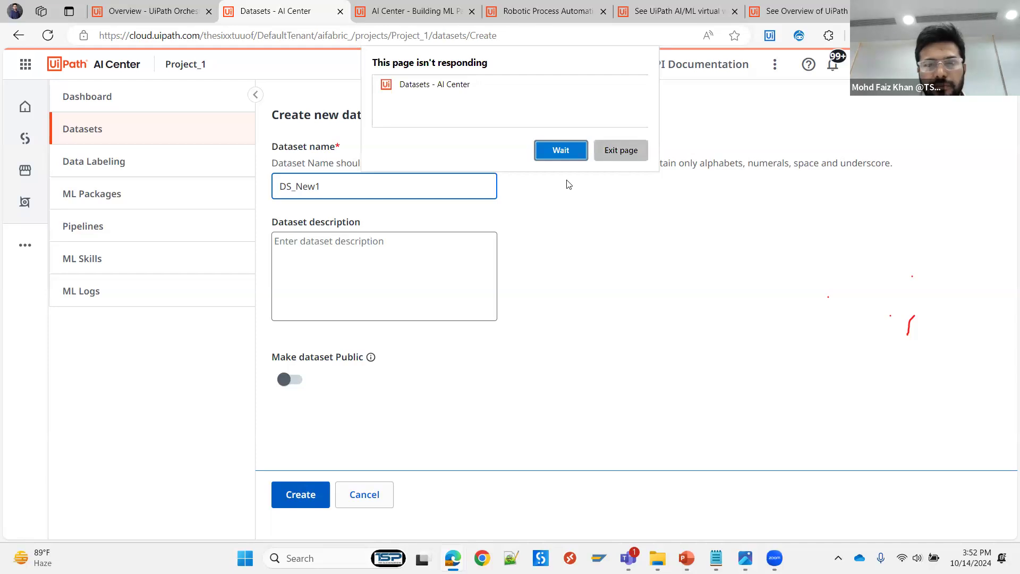
pyautogui.click(48, 35)
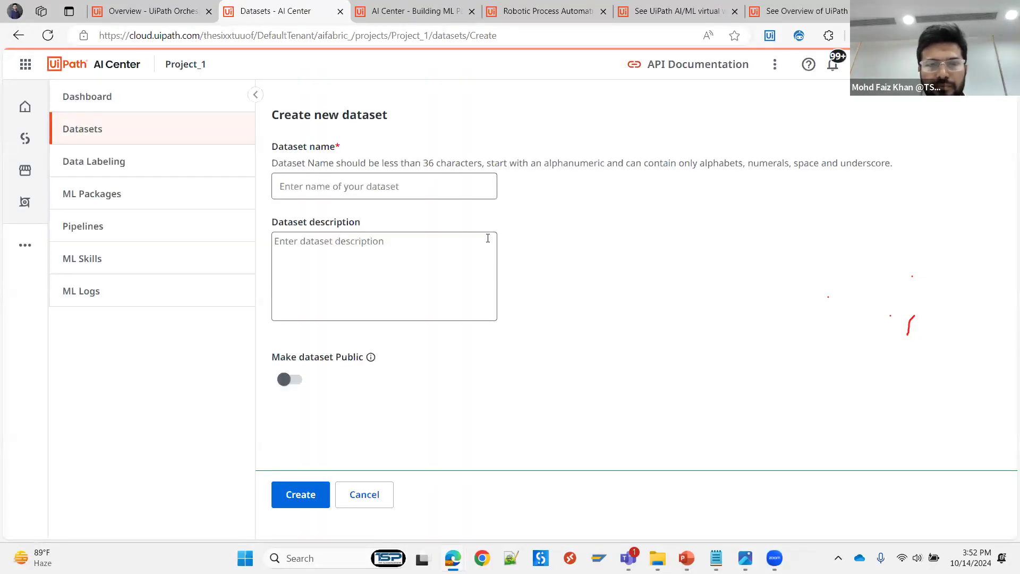
# - Create a non-public dataset named DS_New1 with an empty description
pyautogui.click(312, 188)
pyautogui.write('DS_Ne')
pyautogui.write('w1')
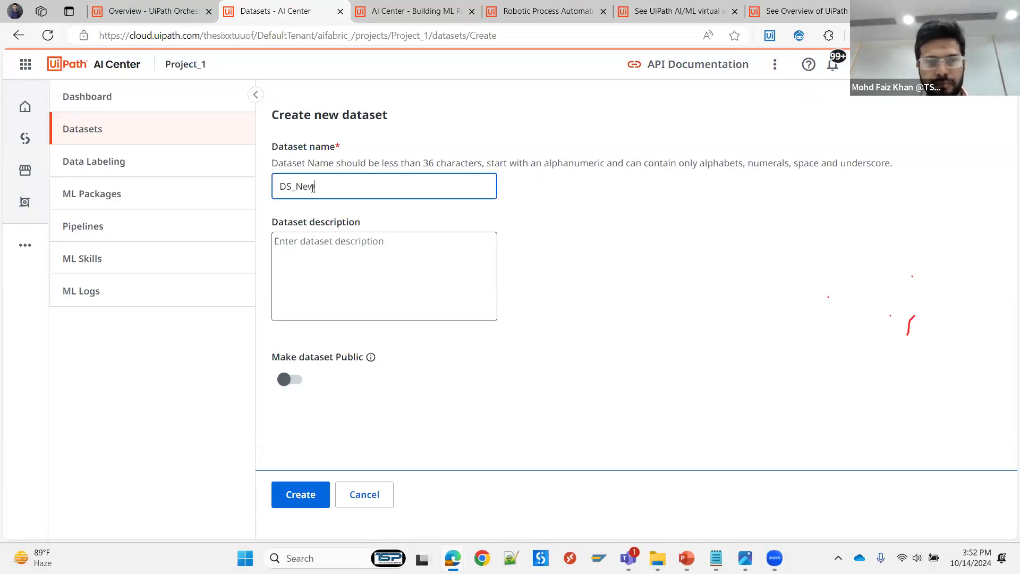
pyautogui.click(285, 502)
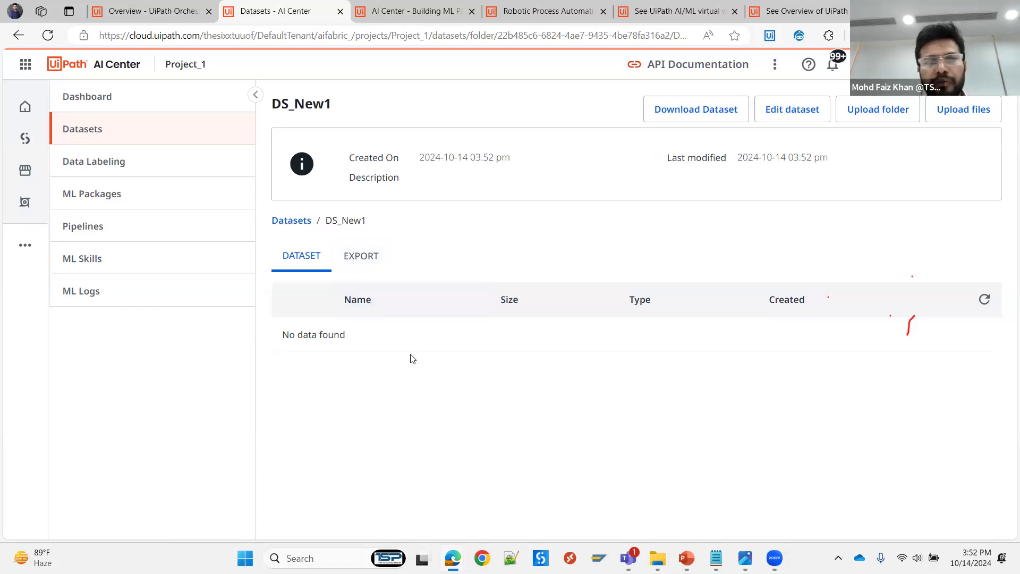
# - Create a UiPath Document Understanding data labeling session named DL_New1 that uses the DS_New1 dataset
pyautogui.click(97, 169)
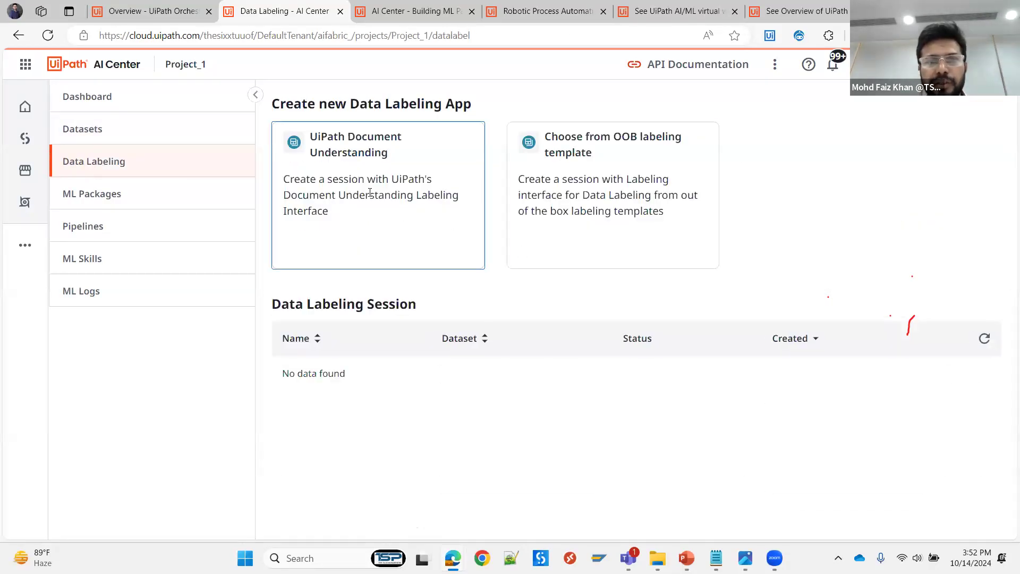
pyautogui.click(357, 171)
pyautogui.click(356, 169)
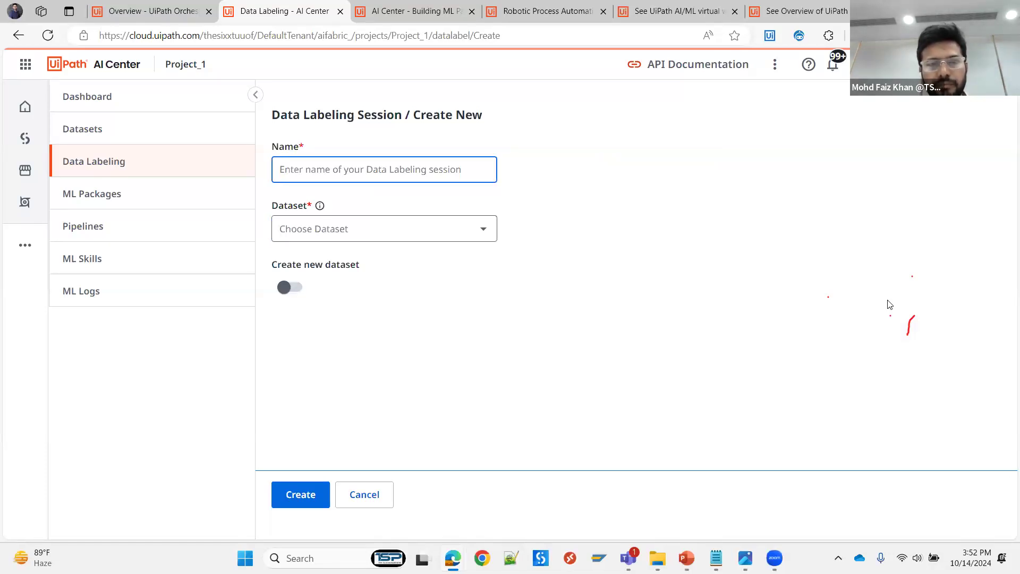
pyautogui.write('DL_New1')
pyautogui.click(354, 232)
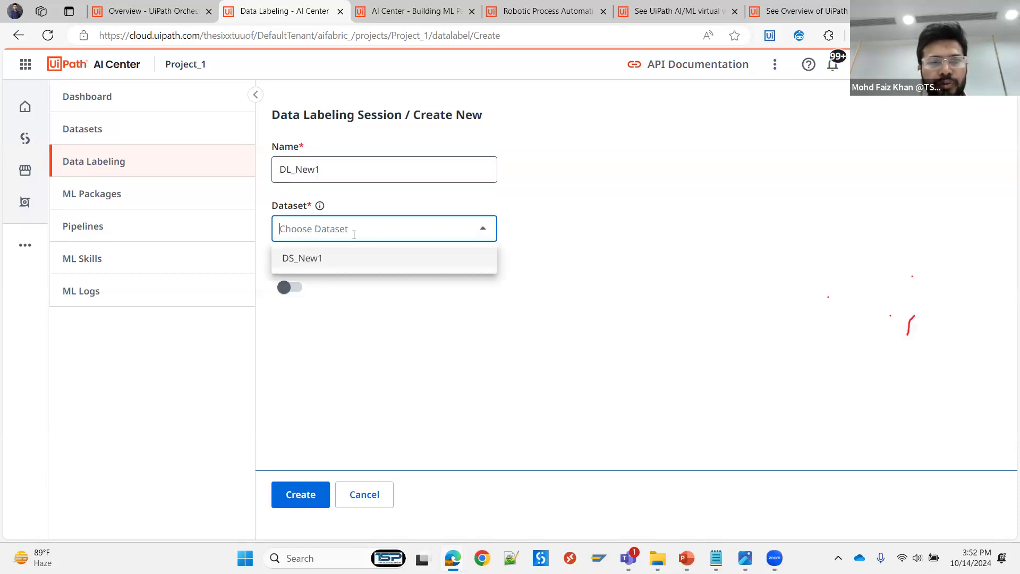
pyautogui.click(321, 262)
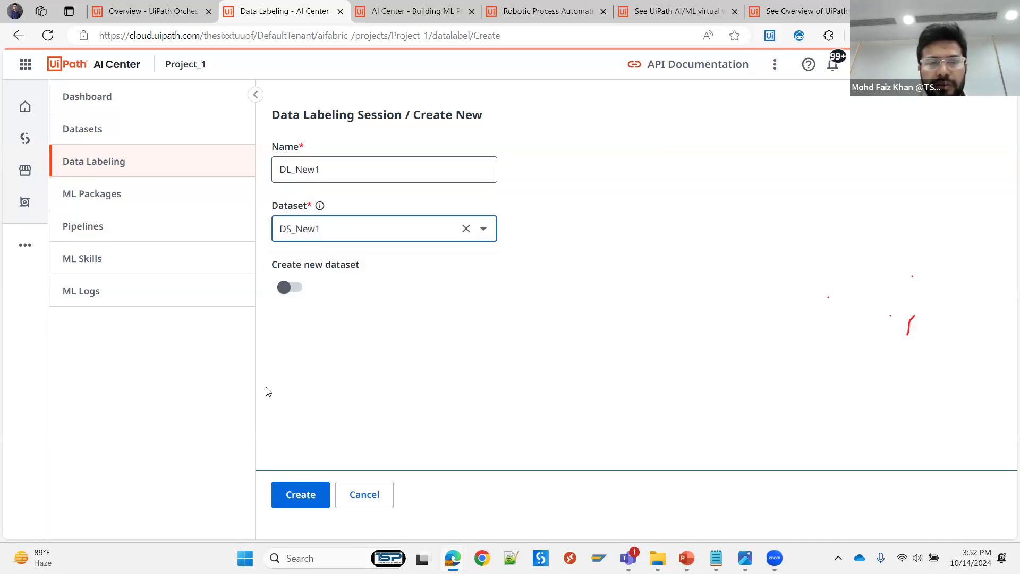
pyautogui.click(291, 490)
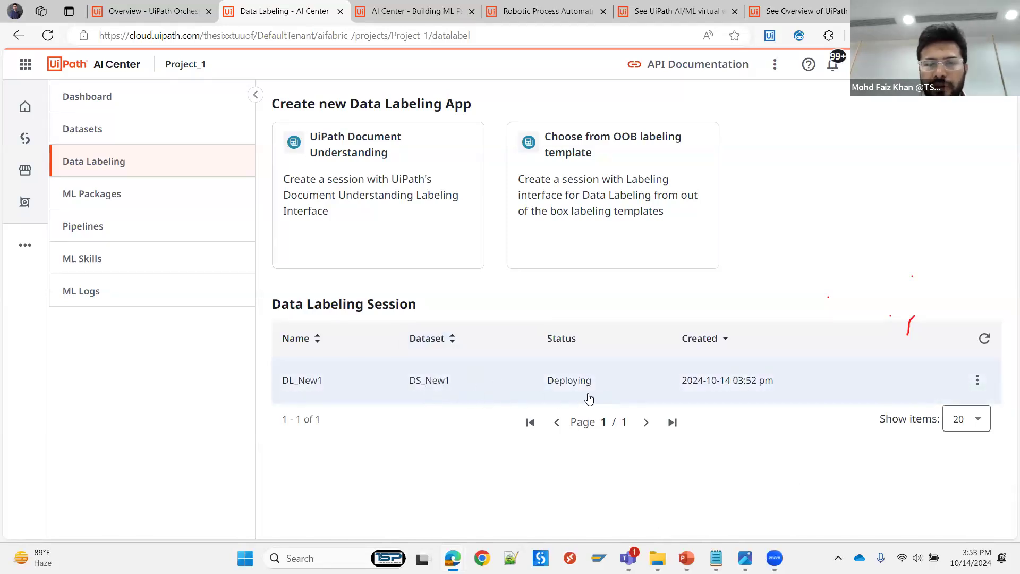
# - Check the contents of the DS_New1 dataset, and open the DL_New1 data labeling session in Document Manager
pyautogui.click(108, 130)
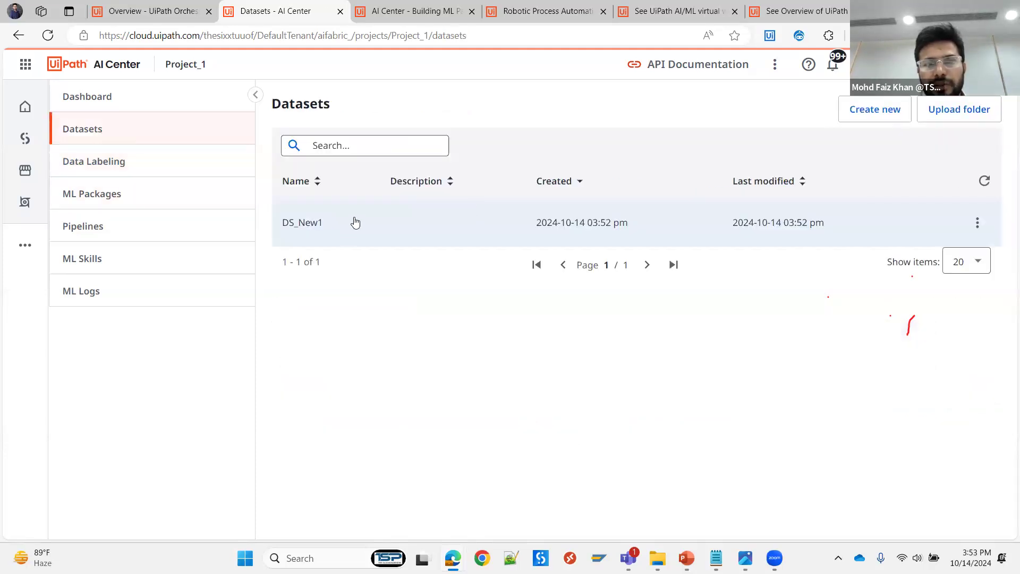
pyautogui.click(333, 224)
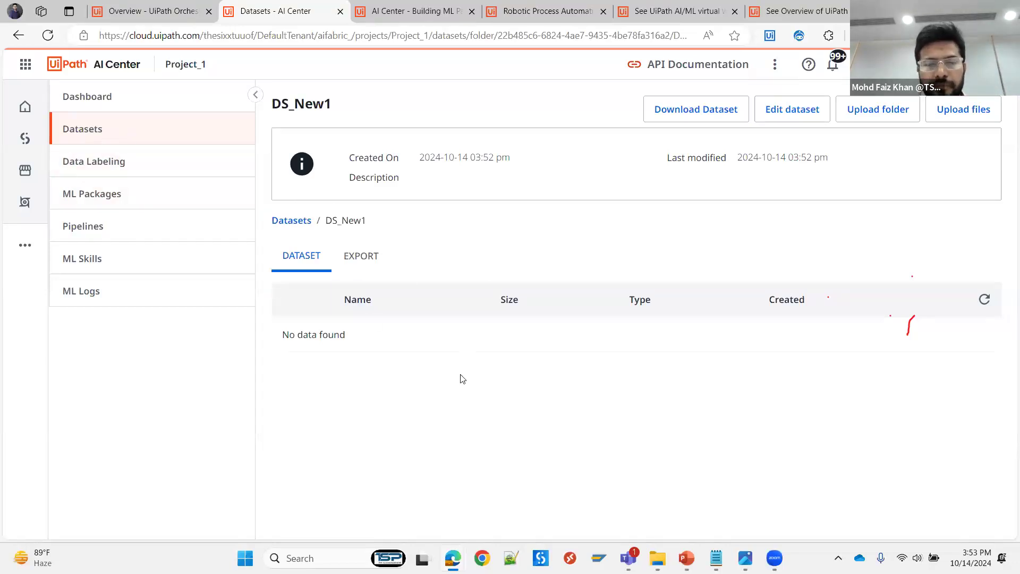
pyautogui.click(97, 165)
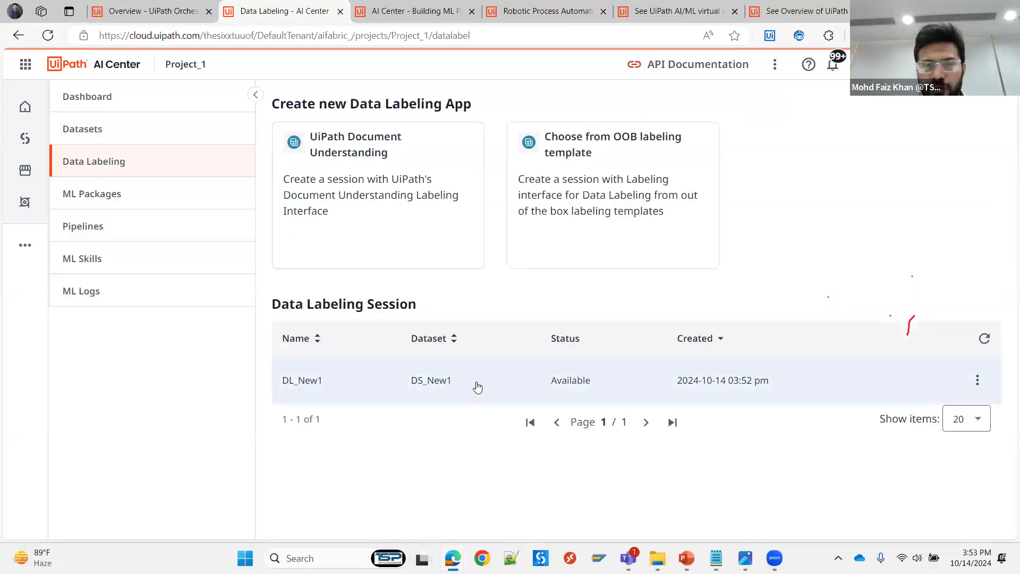
pyautogui.click(564, 396)
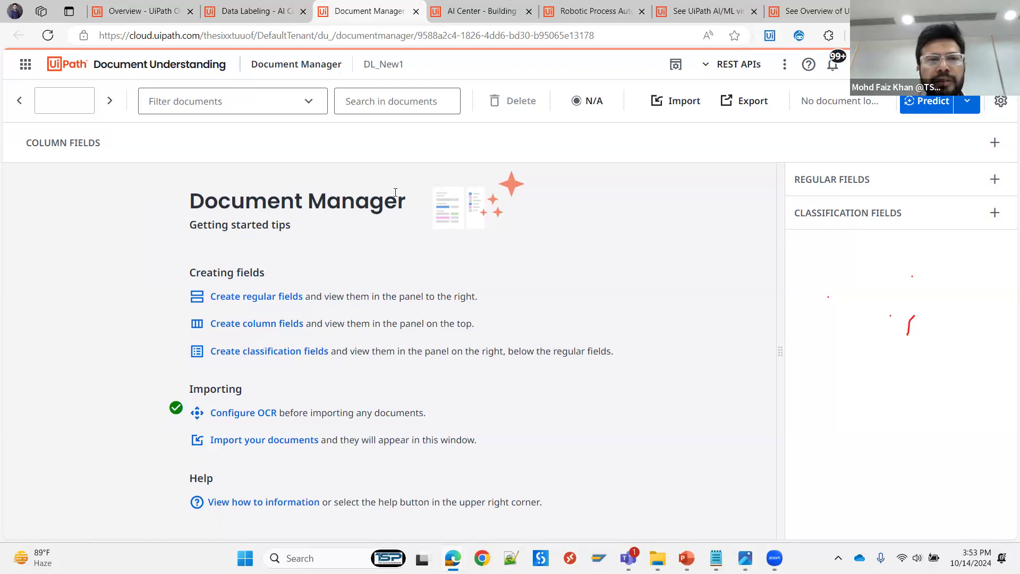
pyautogui.click(674, 103)
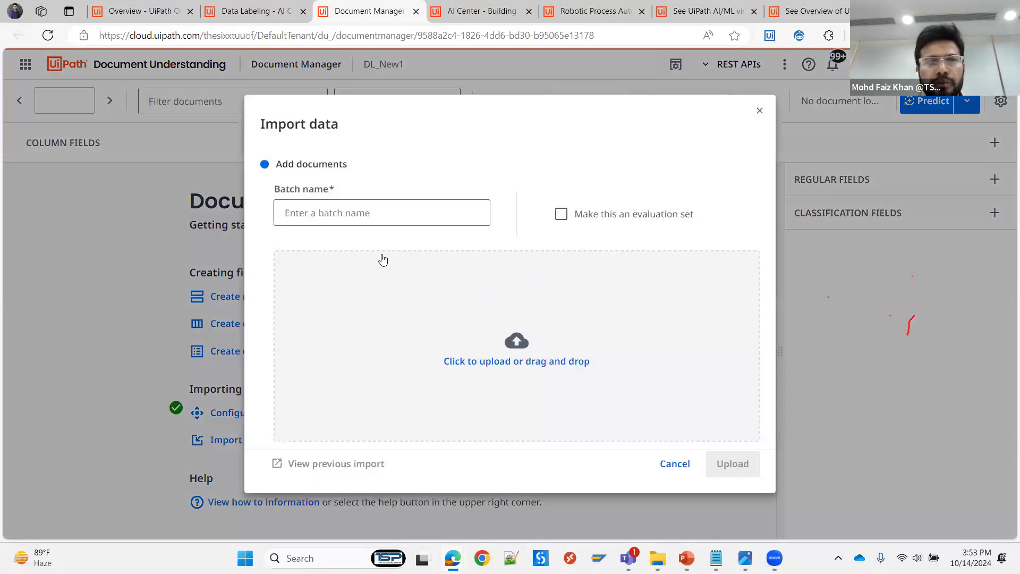
pyautogui.click(313, 211)
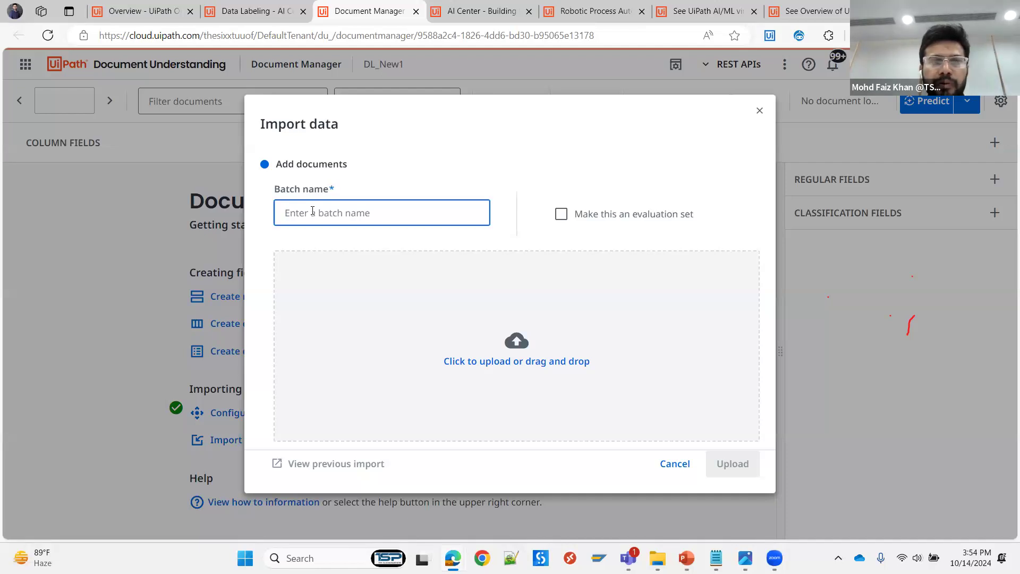
pyautogui.write('ba')
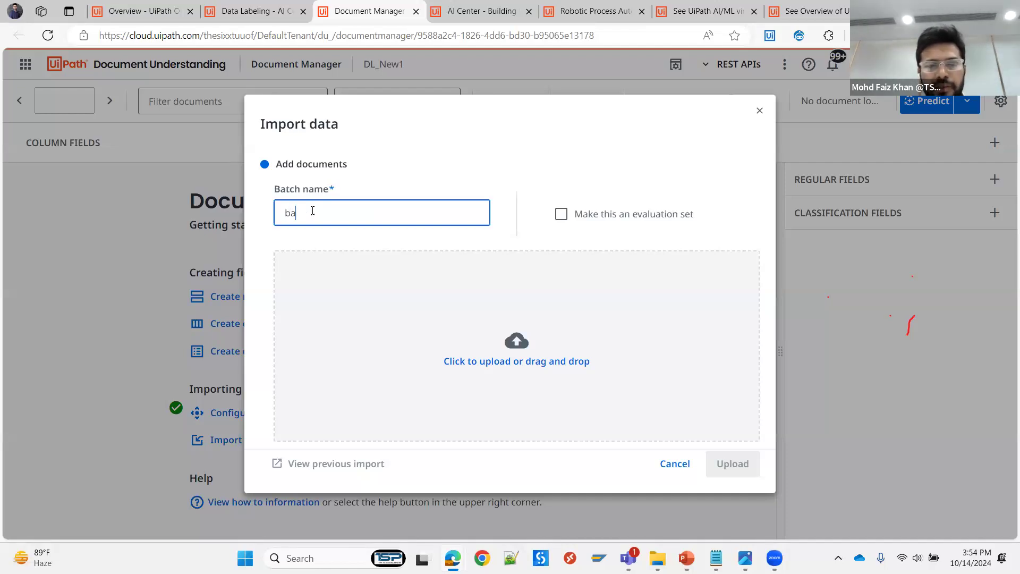
pyautogui.write('tch_1')
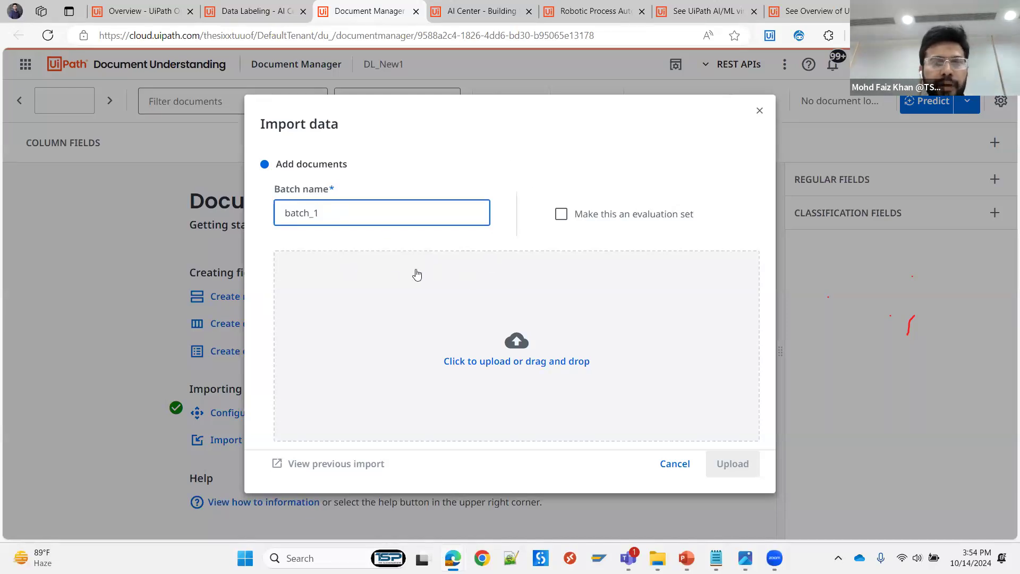
pyautogui.click(677, 470)
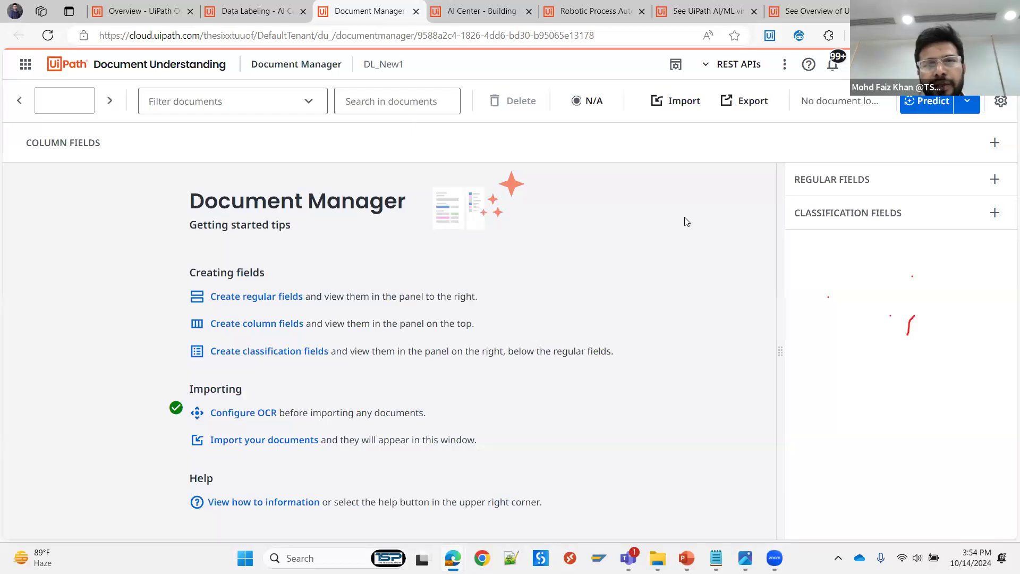
# - Create a regular field named company-name with content type String and shortcut c
pyautogui.click(995, 181)
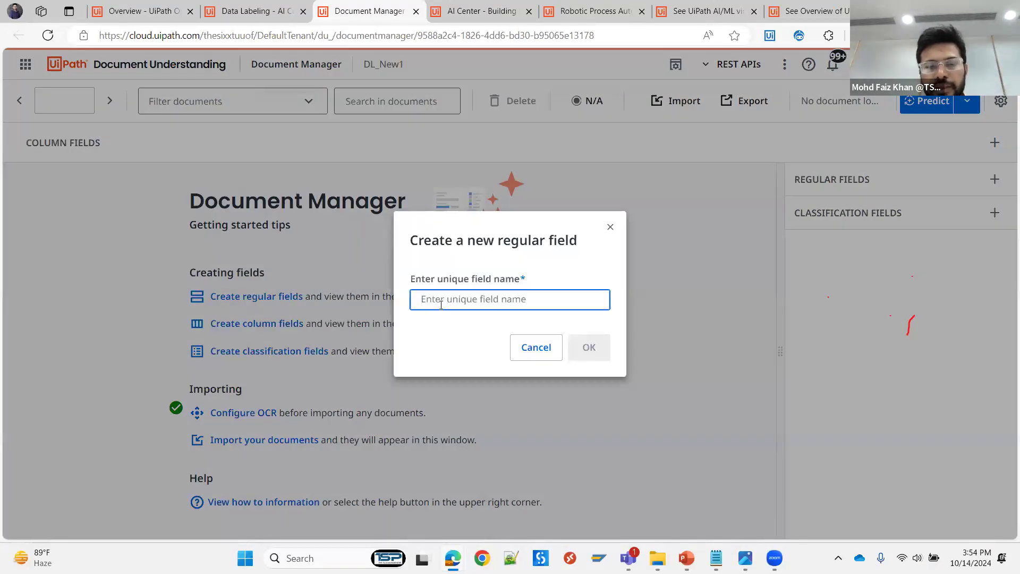
pyautogui.write('compnay')
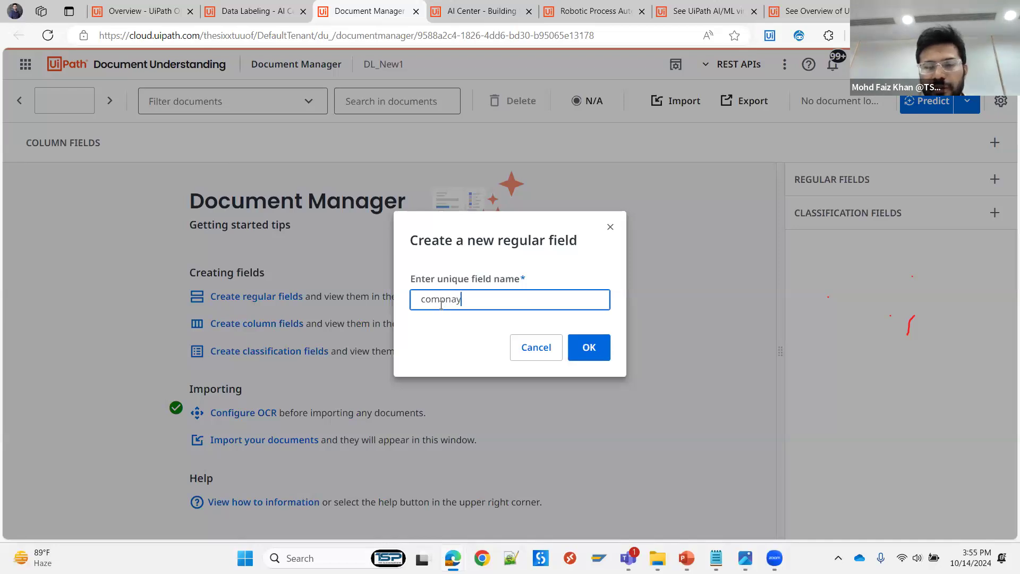
pyautogui.doubleClick(441, 304)
pyautogui.write('company-')
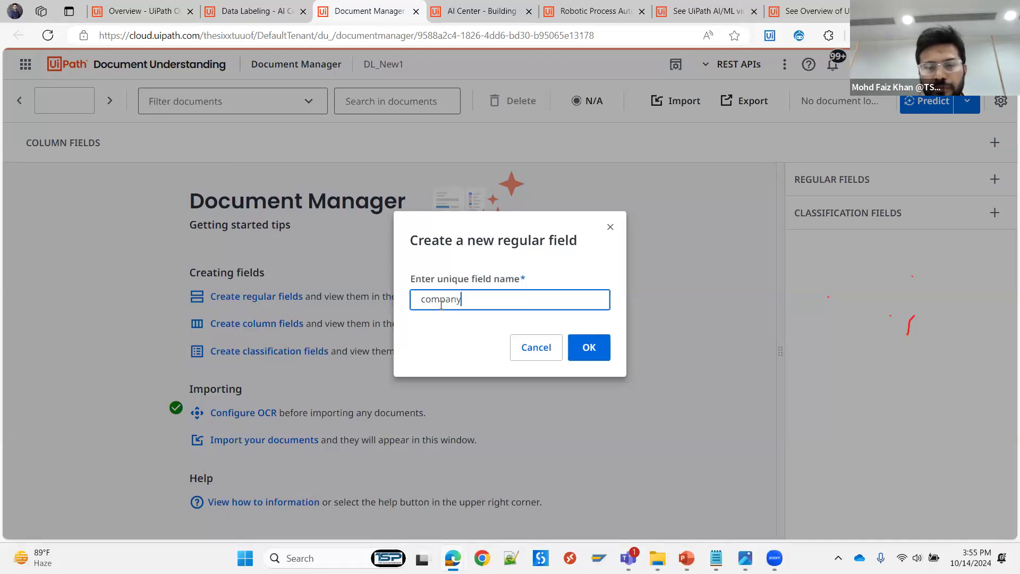
pyautogui.write('name')
pyautogui.click(592, 349)
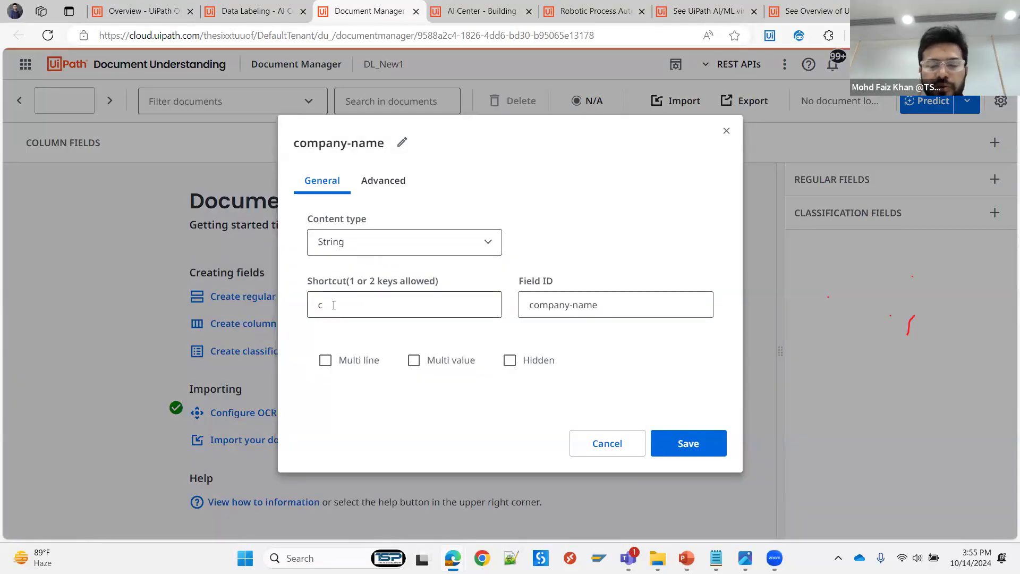
pyautogui.moveTo(334, 305)
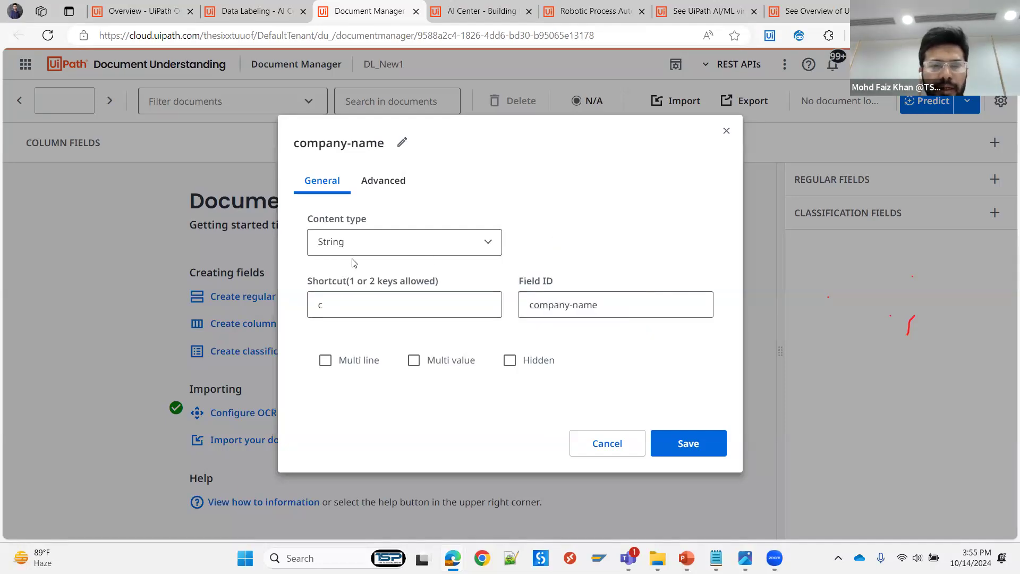
pyautogui.click(689, 446)
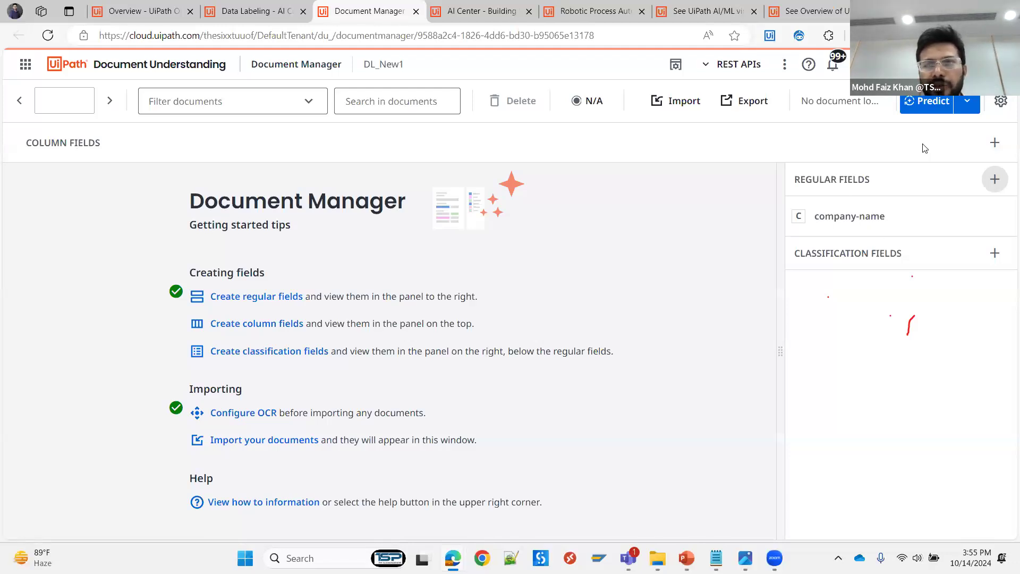
# - Create a column field named Description with content type String and shortcut d
pyautogui.click(996, 142)
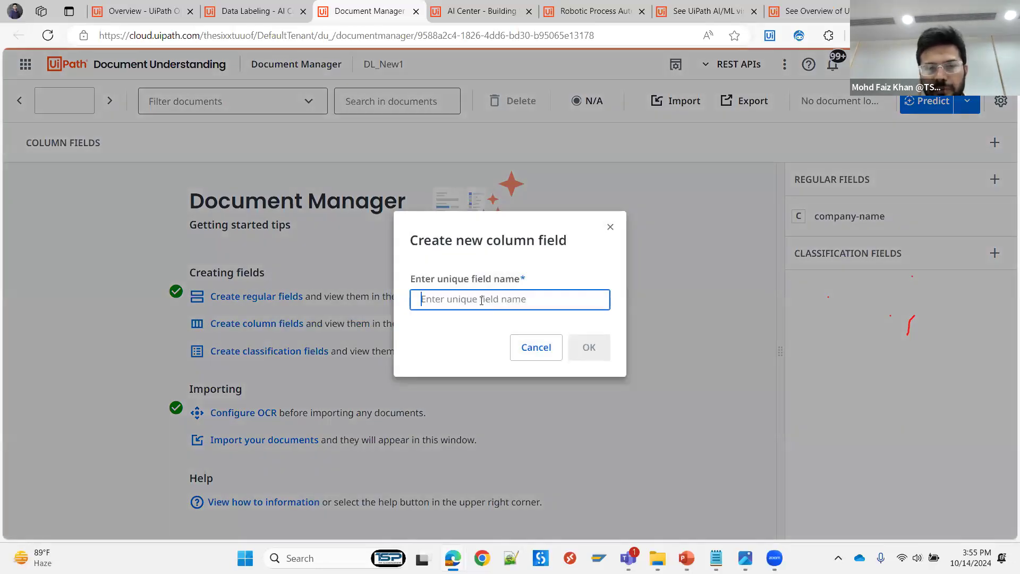
pyautogui.write('Description')
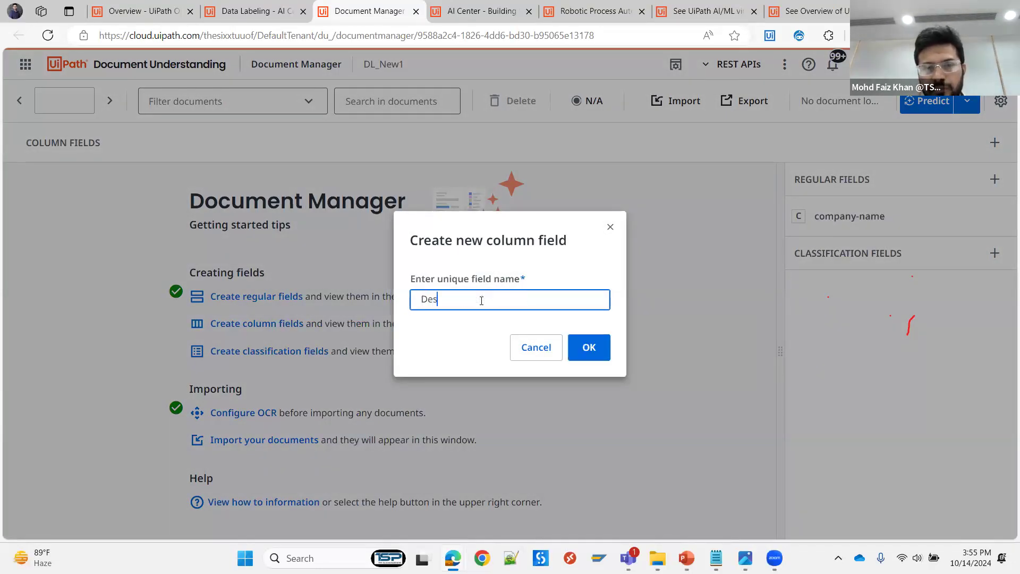
pyautogui.click(589, 347)
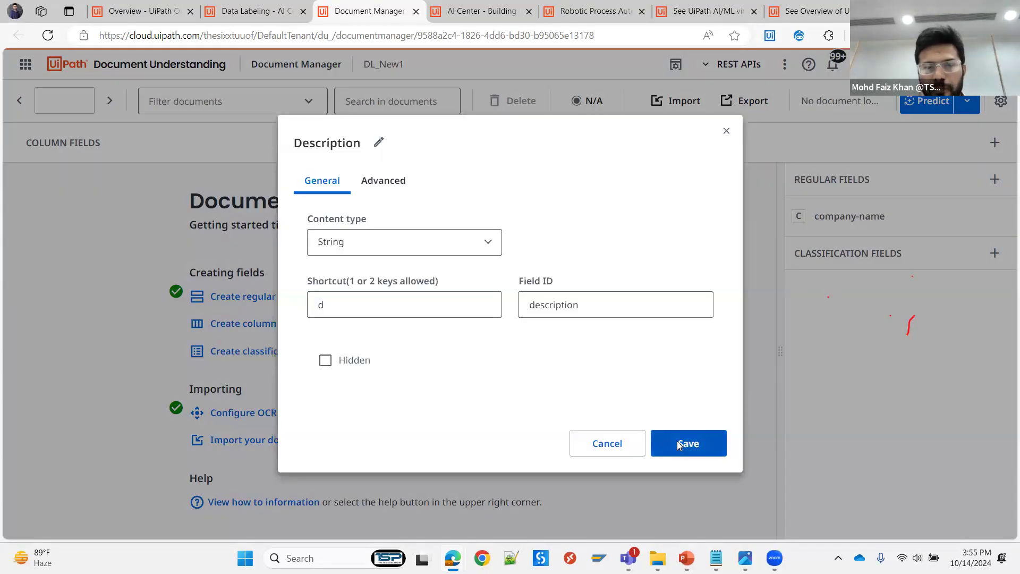
pyautogui.click(678, 443)
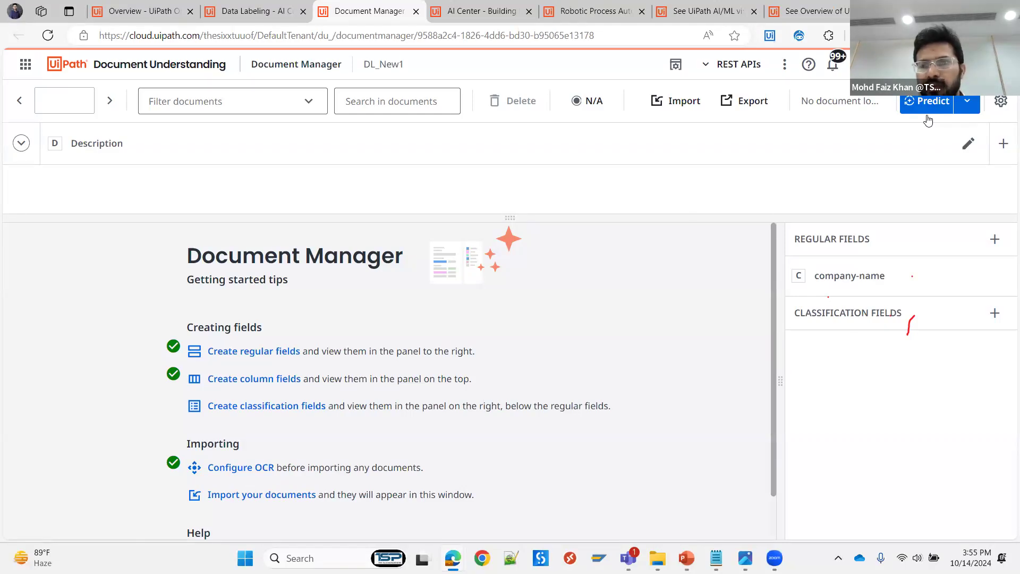
# - Review the available prediction modes in Document Manager and return to the data labeling page of Project_1 in AI Center
pyautogui.click(974, 106)
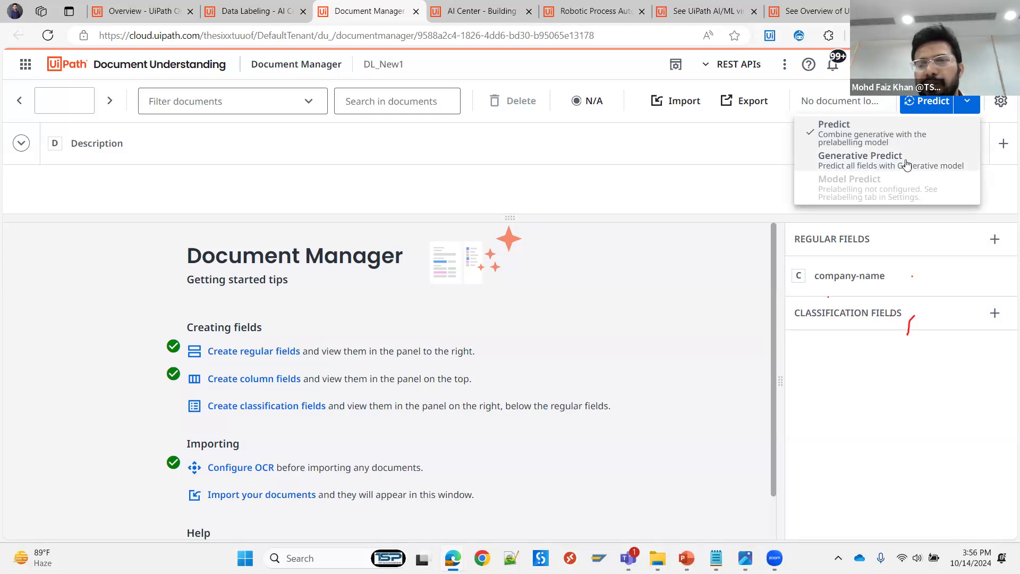
pyautogui.click(694, 301)
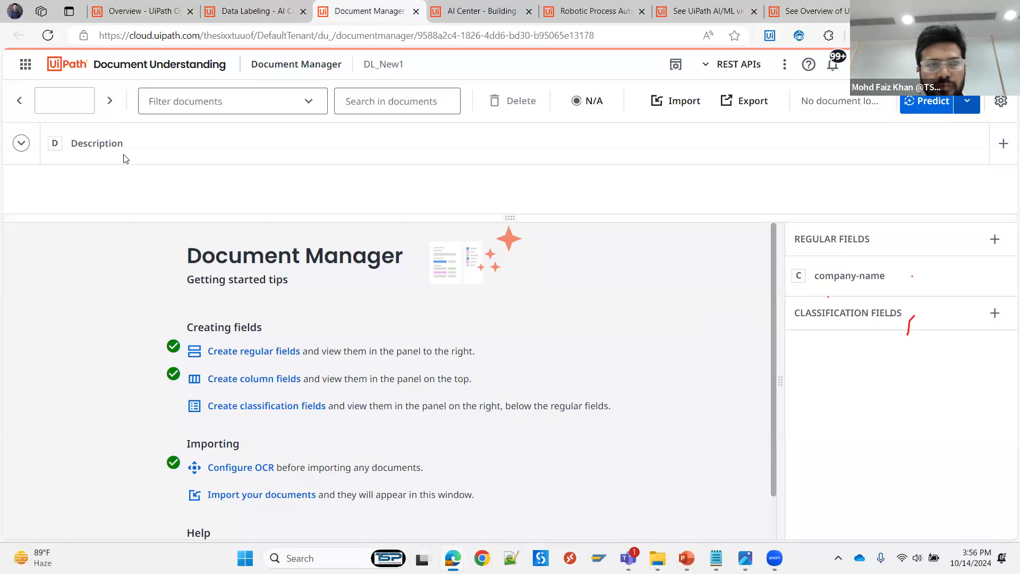
pyautogui.click(137, 15)
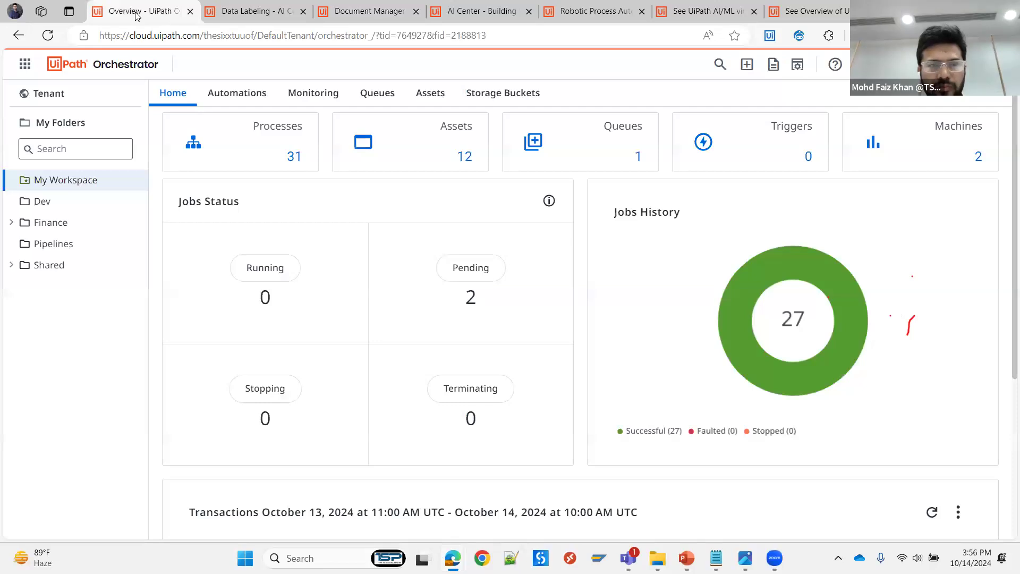
pyautogui.hotkey('ctrl', 'Tab')
pyautogui.hotkey('ctrl', 'Tab')
pyautogui.hotkey('ctrl', 'Tab')
pyautogui.hotkey('ctrl', 'Tab')
pyautogui.hotkey('ctrl', 'Tab')
pyautogui.hotkey('ctrl', 'Tab')
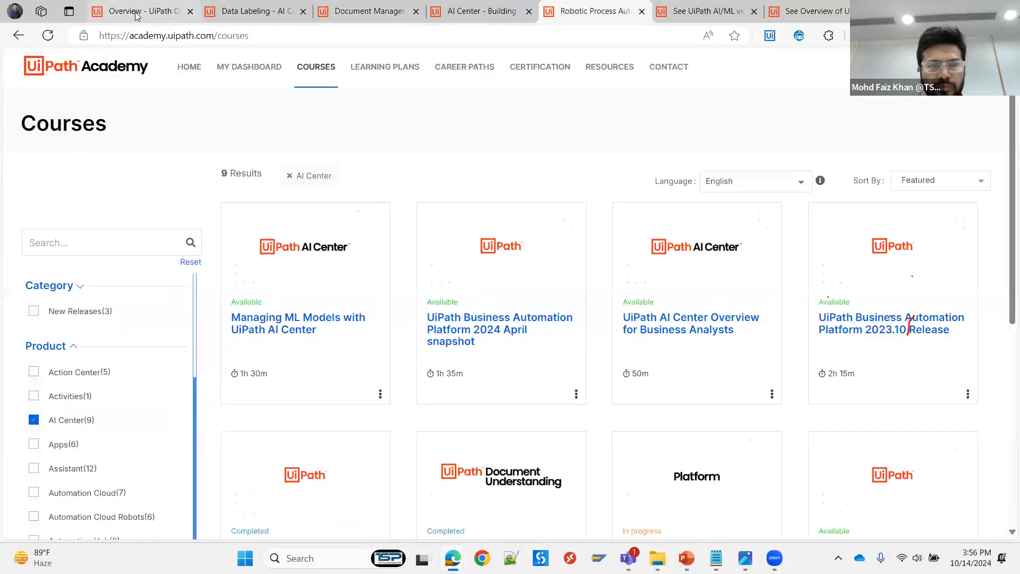
pyautogui.hotkey('ctrl', 'Tab')
pyautogui.hotkey('ctrl', 'Tab')
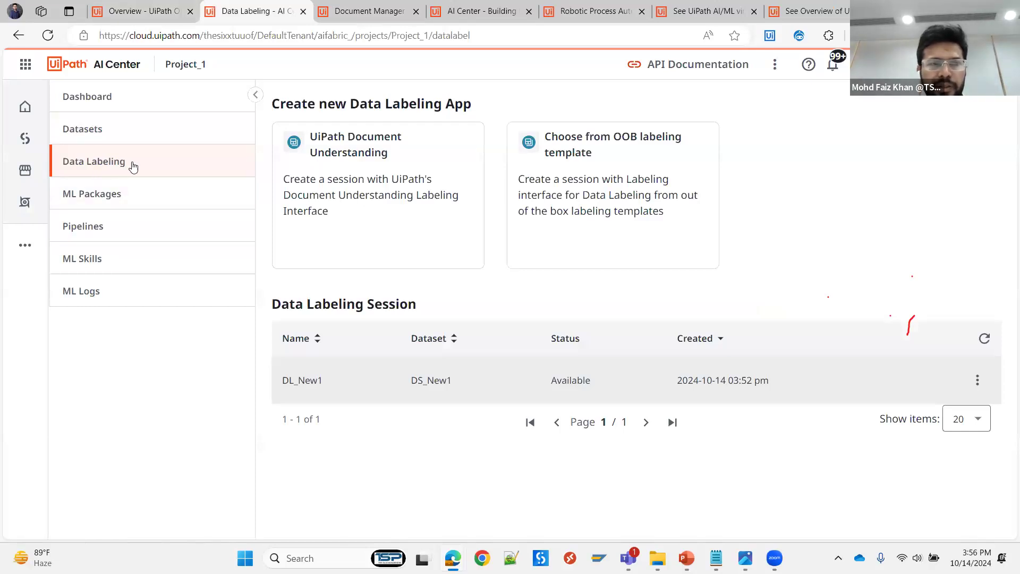
# - Open the ML package form for uploading a zip file and examine its input, Python language, training and GPU options
pyautogui.click(115, 202)
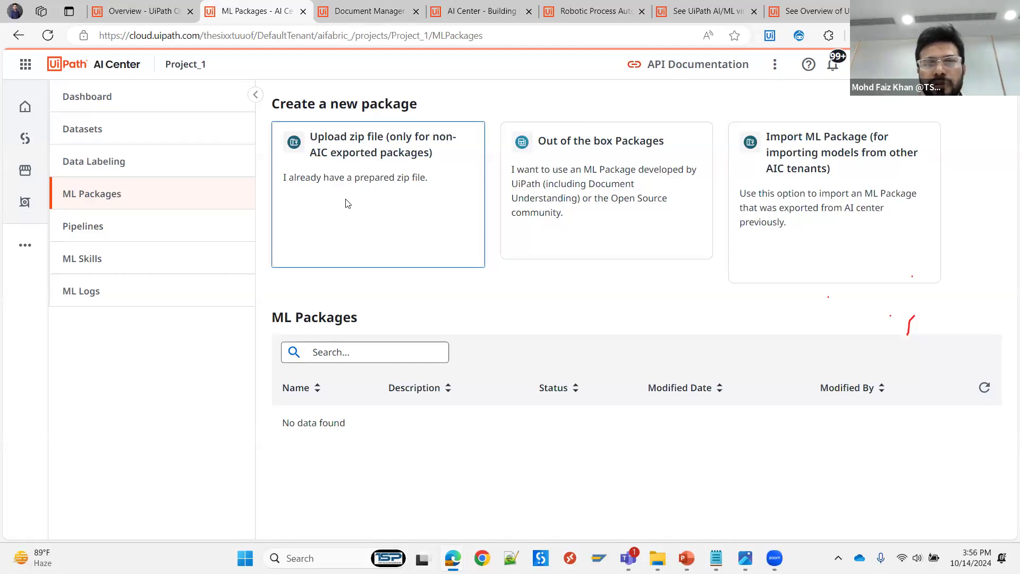
pyautogui.click(371, 168)
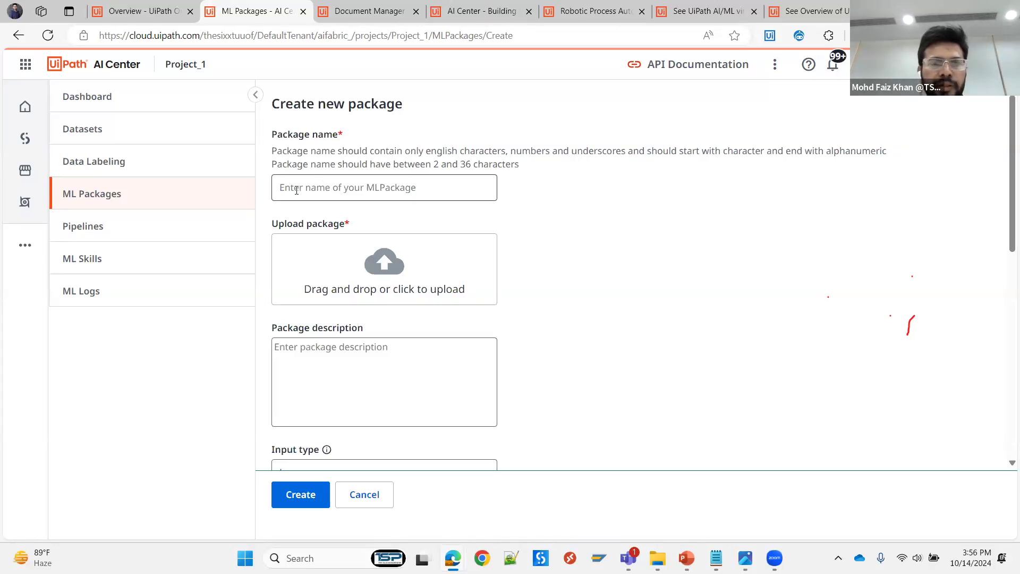
pyautogui.scroll(-3, 335, 178)
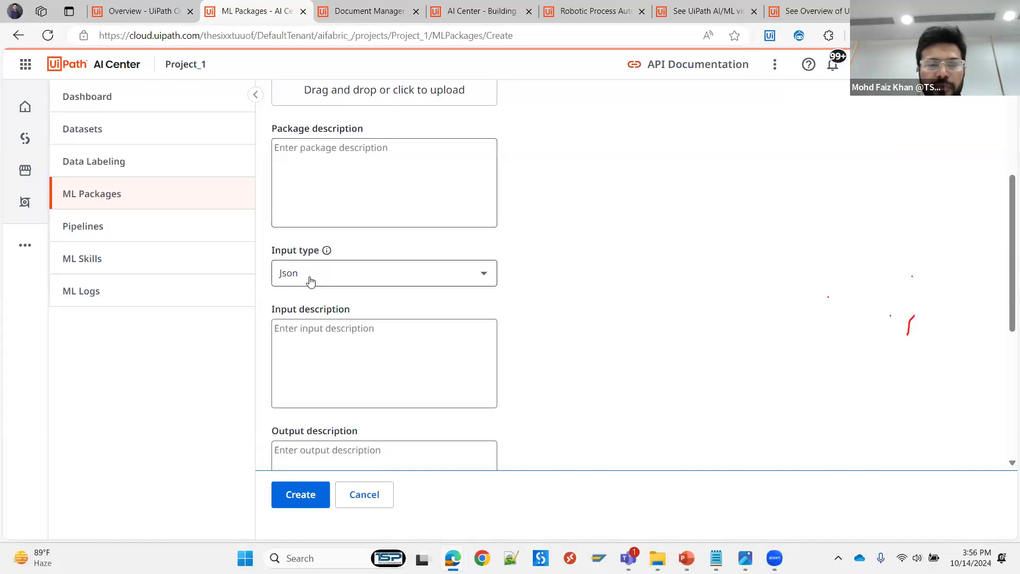
pyautogui.scroll(-3, 355, 292)
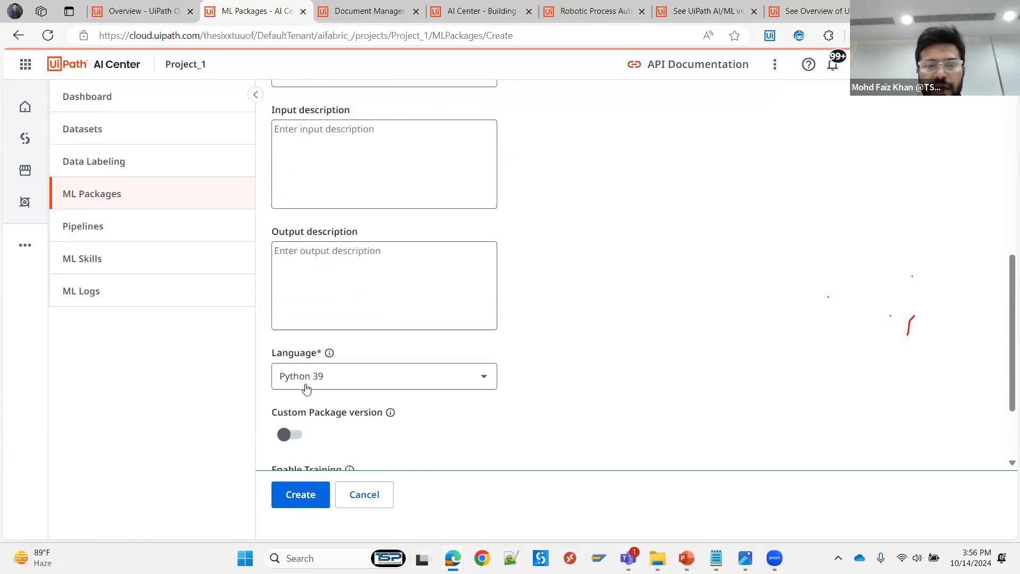
pyautogui.click(484, 379)
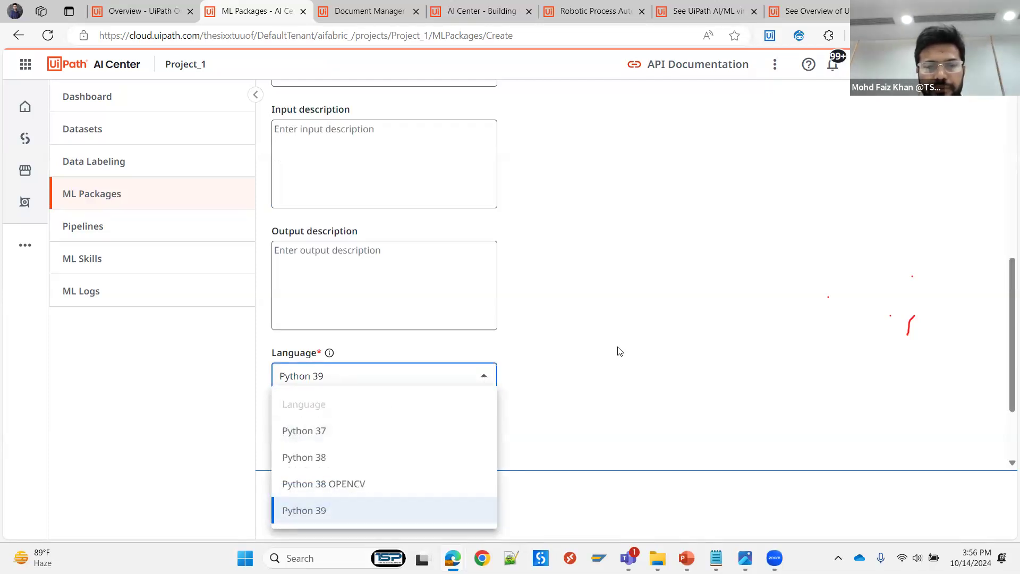
pyautogui.click(590, 346)
pyautogui.scroll(-2, 590, 346)
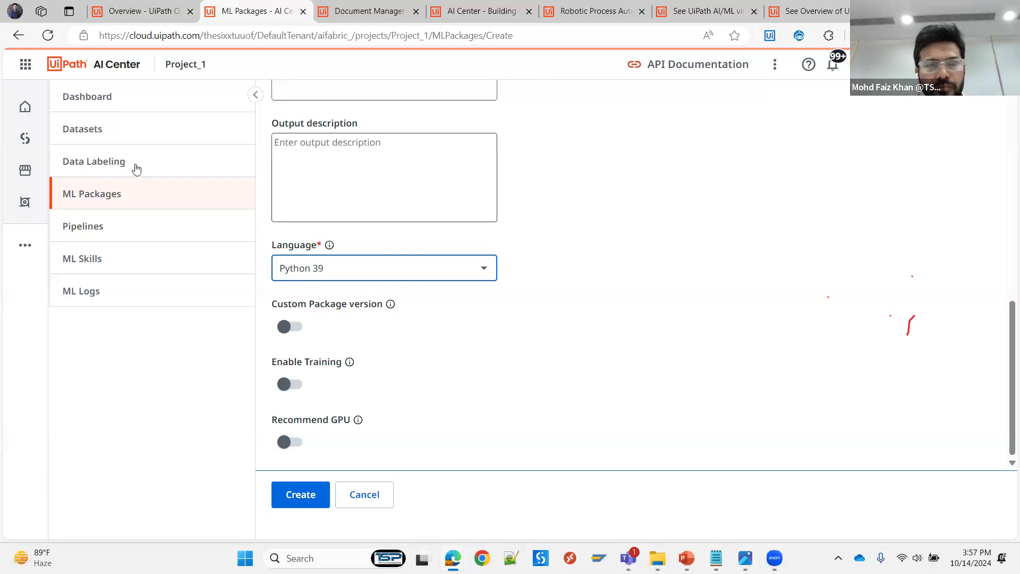
# - Open the UiPath Document Understanding collection among the out-of-the-box ML packages of Project_1
pyautogui.click(148, 198)
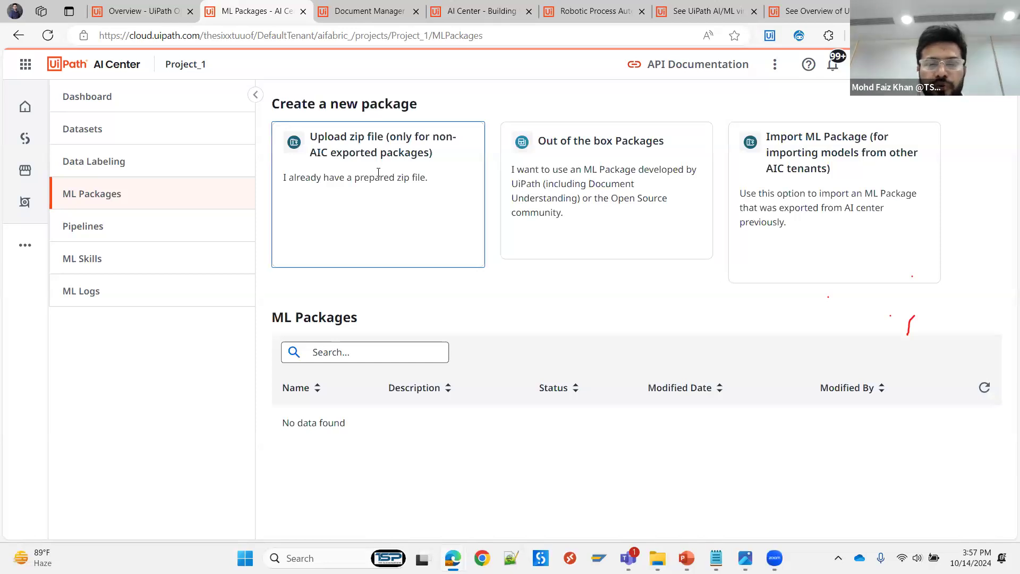
pyautogui.click(602, 168)
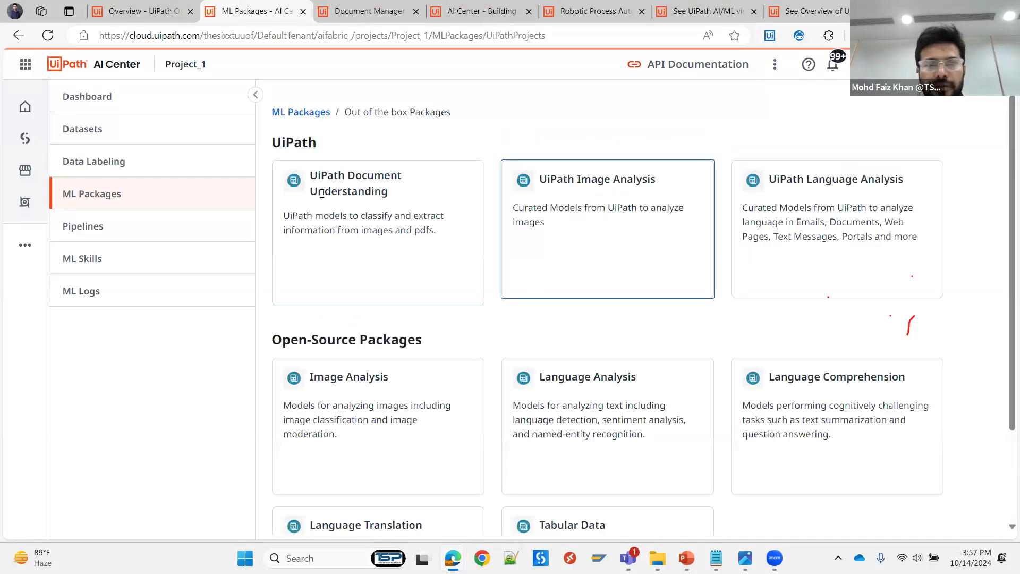
pyautogui.click(354, 201)
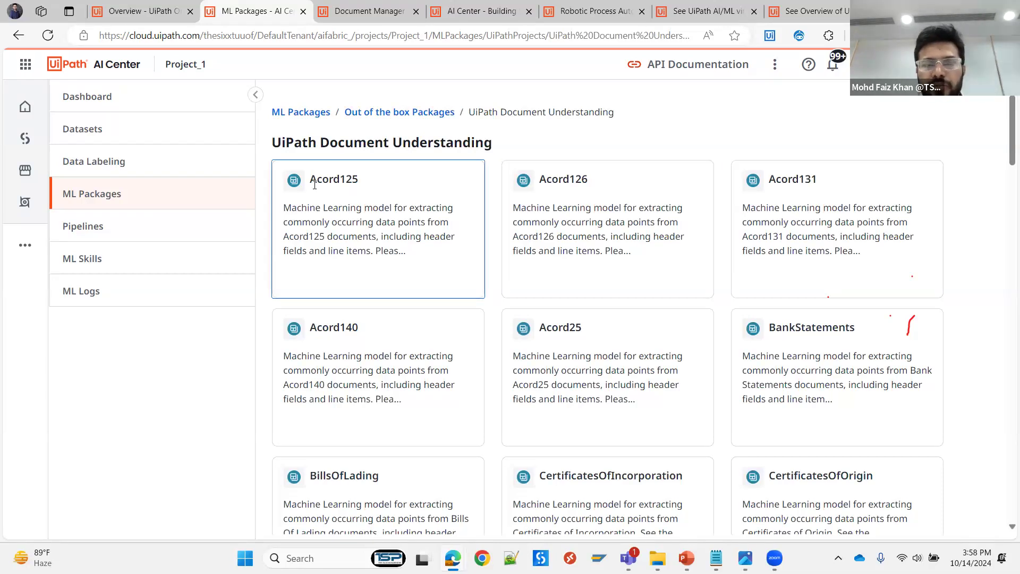
# - Examine the description, change log and package version of the Acord125 package, and return to the Document Understanding package list
pyautogui.click(363, 202)
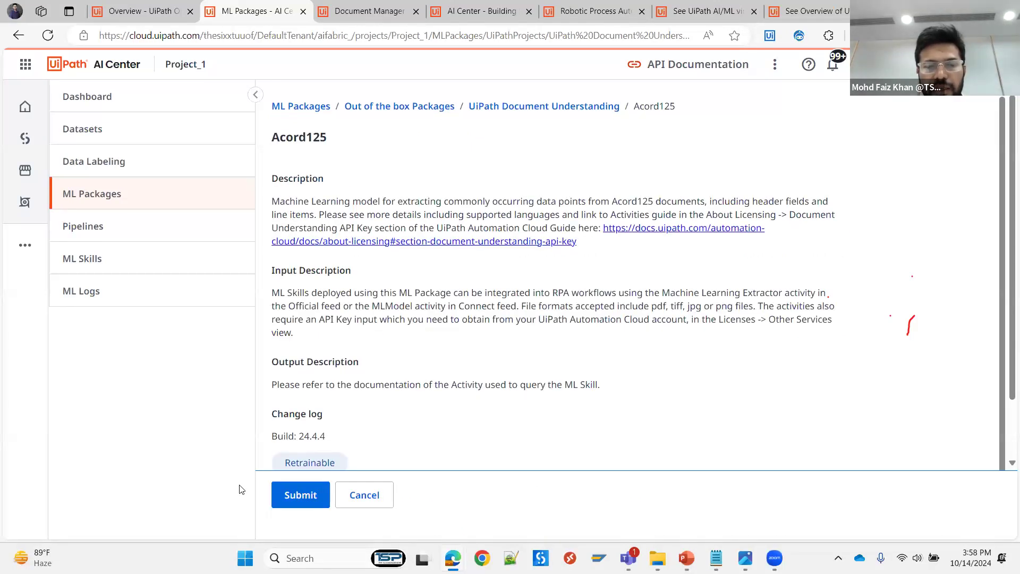
pyautogui.scroll(-2, 409, 371)
pyautogui.click(288, 393)
pyautogui.click(407, 324)
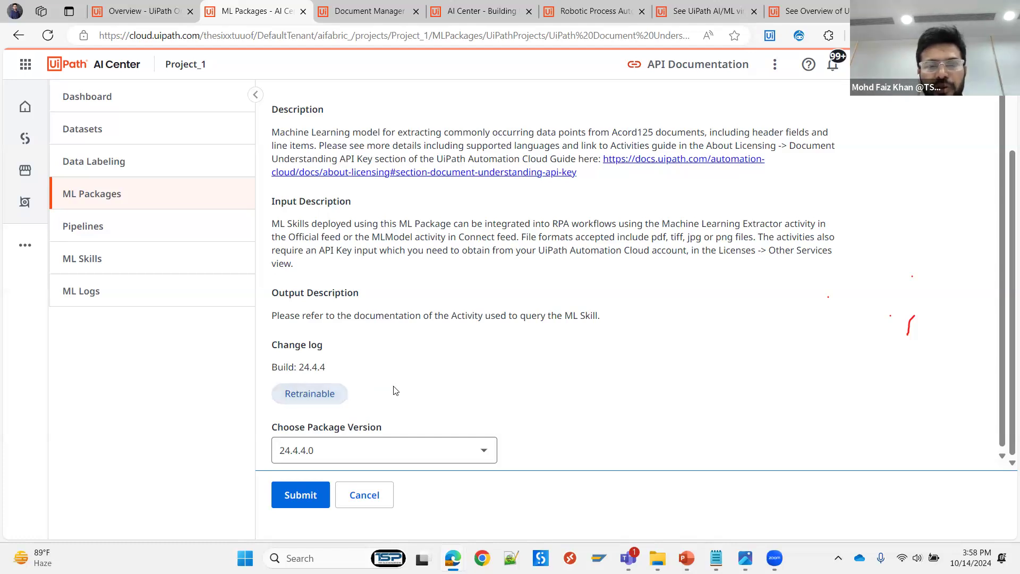
pyautogui.scroll(-1, 392, 431)
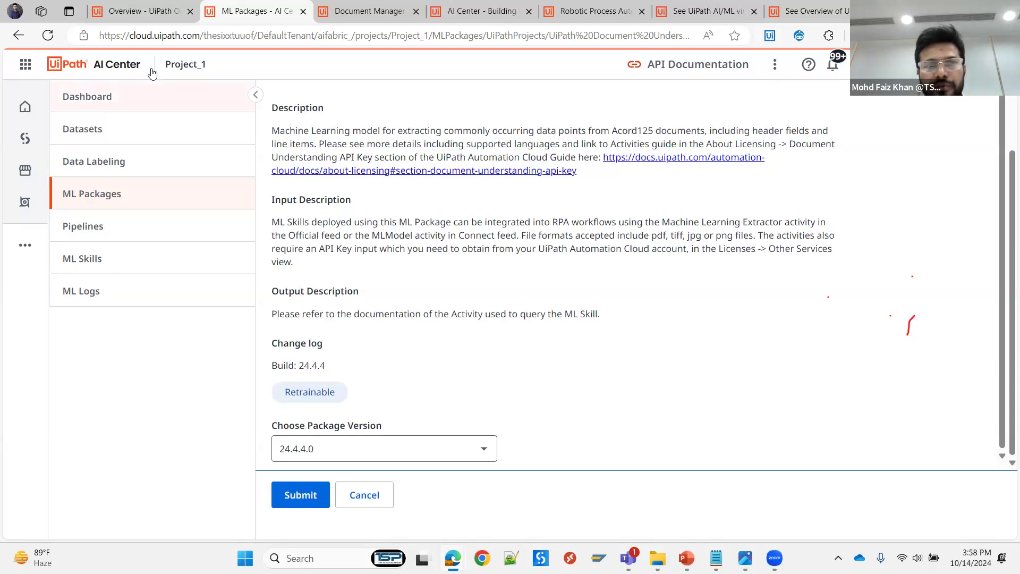
pyautogui.hotkey('alt', 'Left')
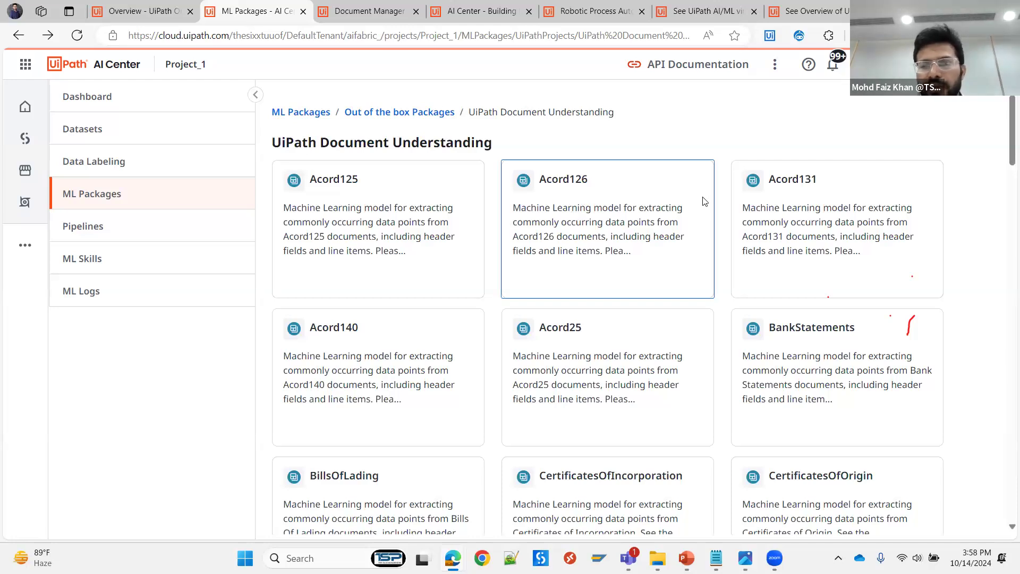
# - Browse the Document Understanding models and open the DocumentUnderstanding package
pyautogui.scroll(-2, 809, 236)
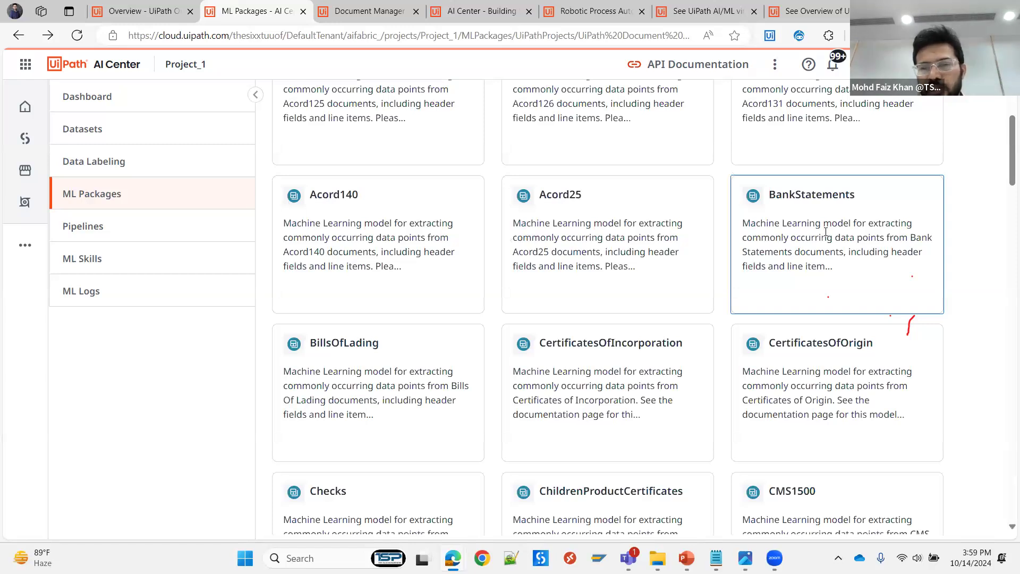
pyautogui.scroll(-1, 822, 238)
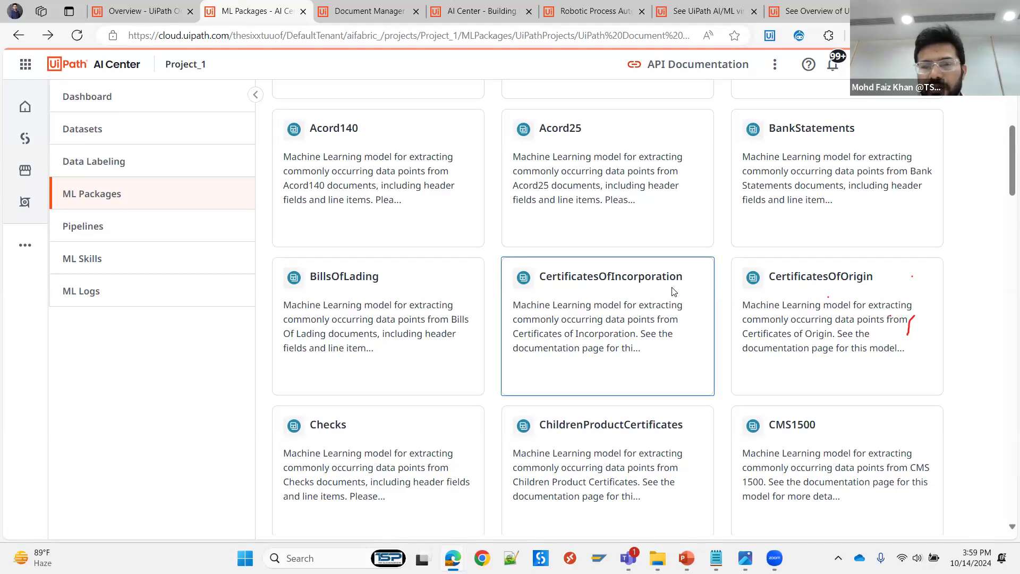
pyautogui.scroll(-3, 674, 291)
pyautogui.scroll(-1, 693, 287)
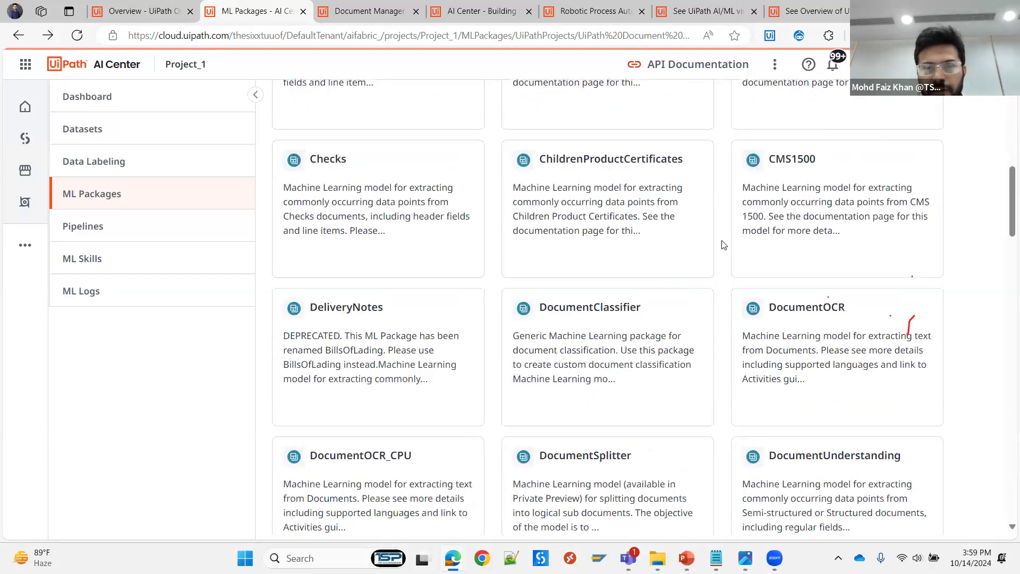
pyautogui.scroll(-2, 546, 220)
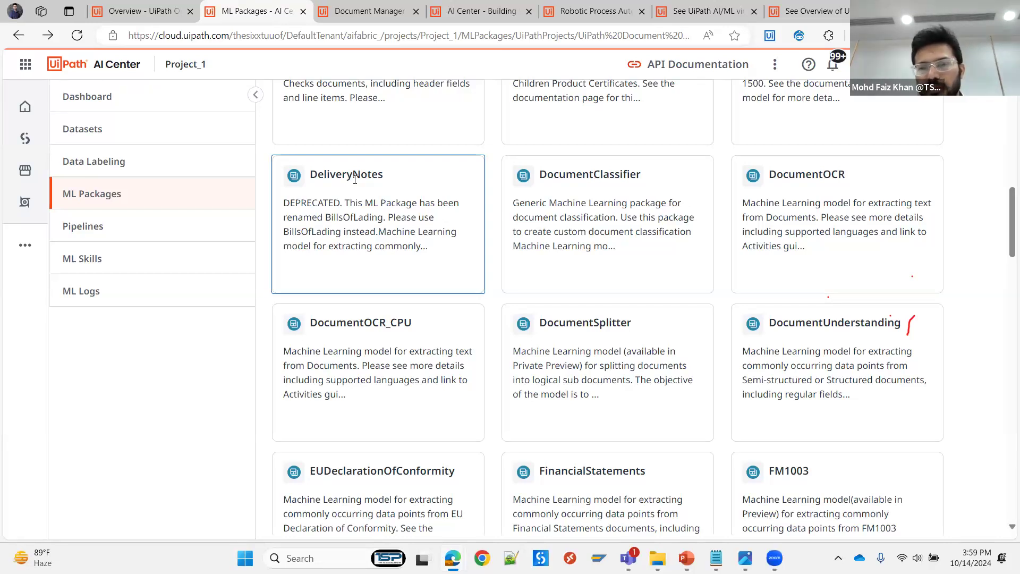
pyautogui.scroll(-1, 904, 346)
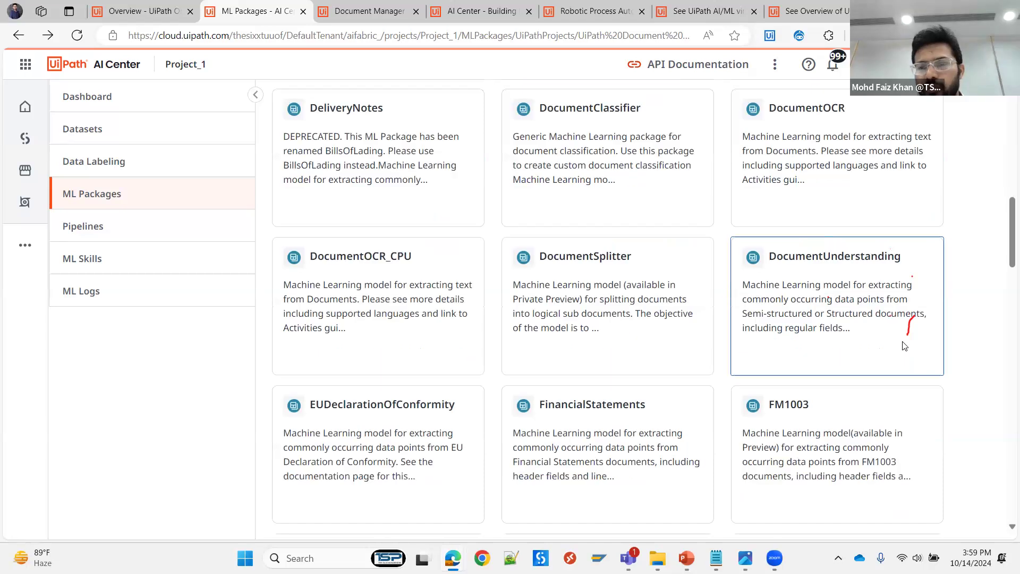
pyautogui.click(804, 286)
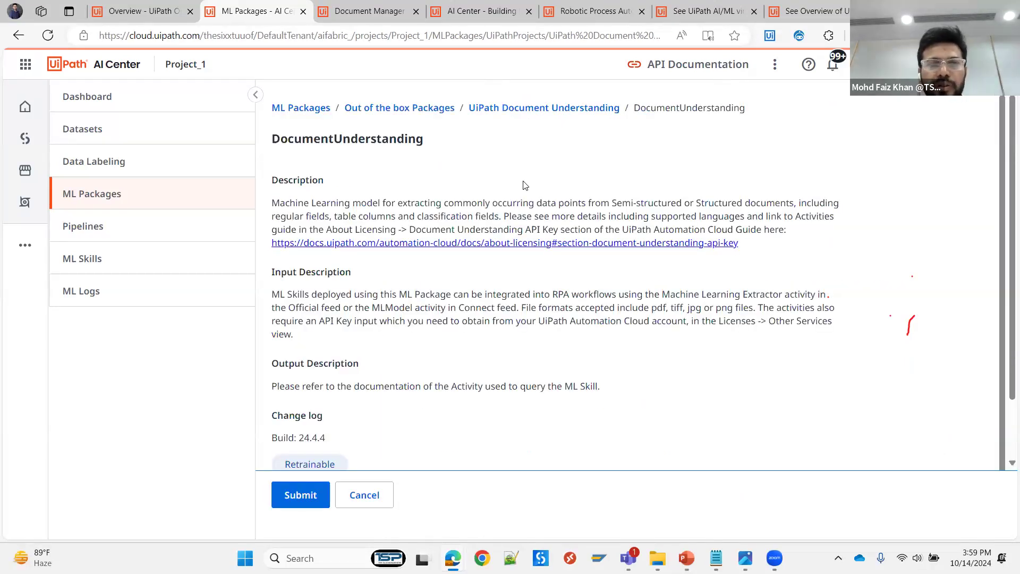
# - Review the DocumentUnderstanding package details and available versions, and continue to package creation with version 24.4.4.0
pyautogui.scroll(-1, 391, 309)
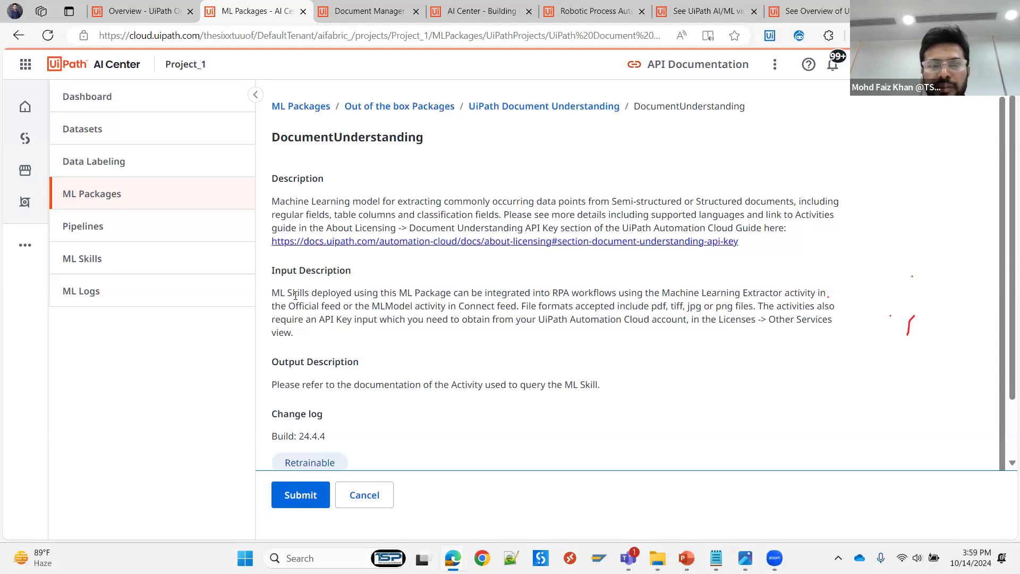
pyautogui.scroll(-2, 486, 320)
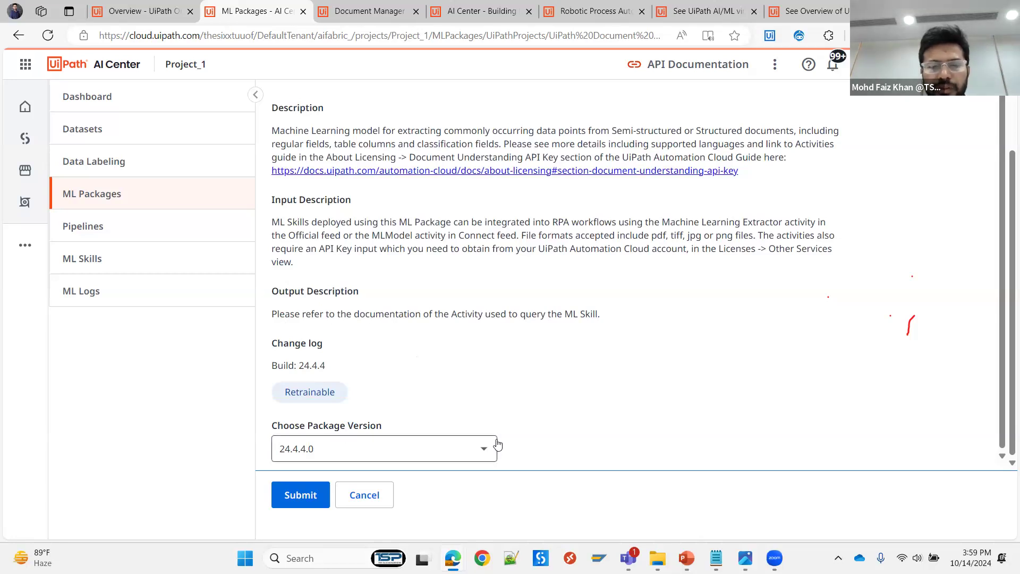
pyautogui.click(482, 453)
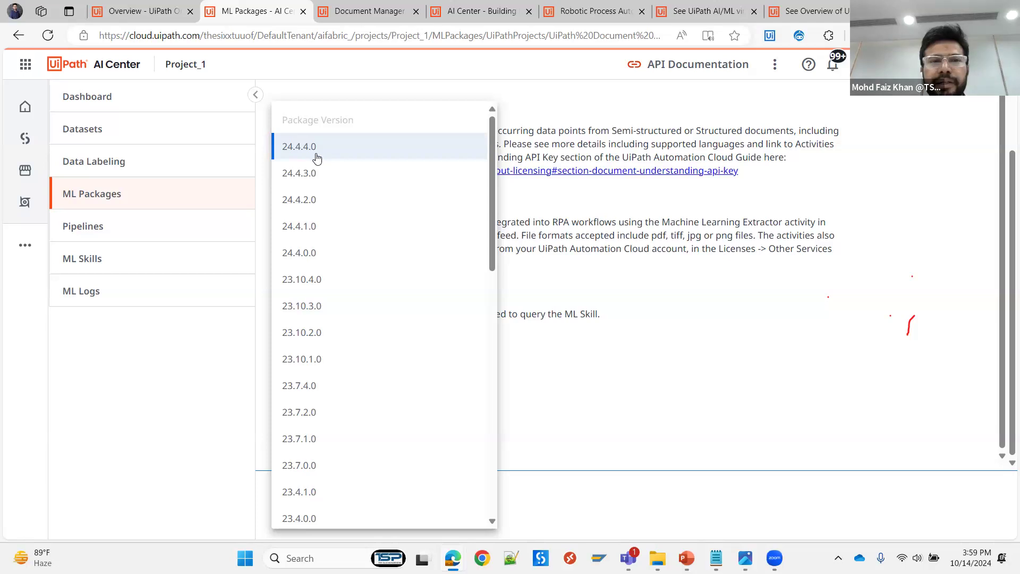
pyautogui.click(644, 298)
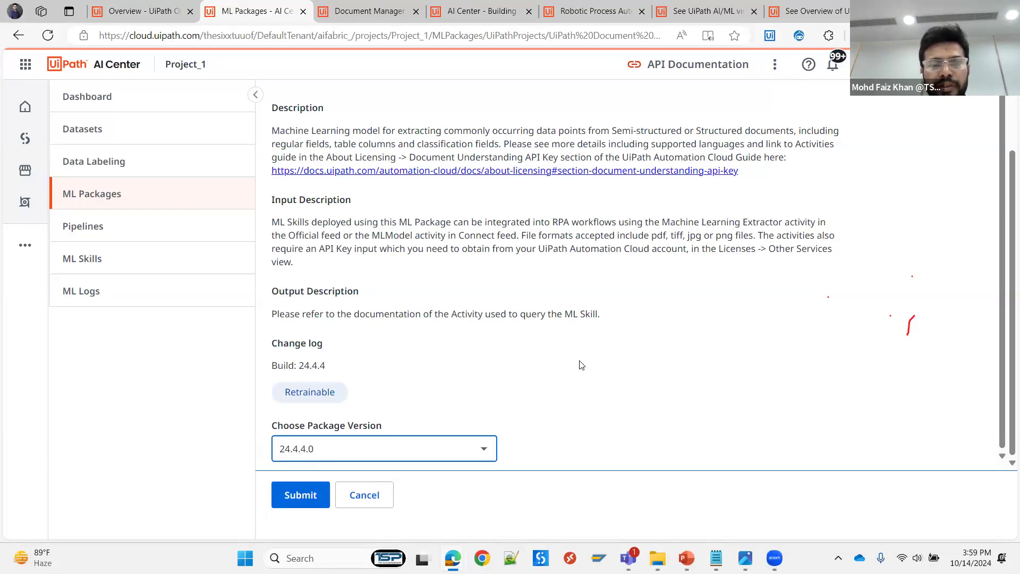
pyautogui.click(483, 451)
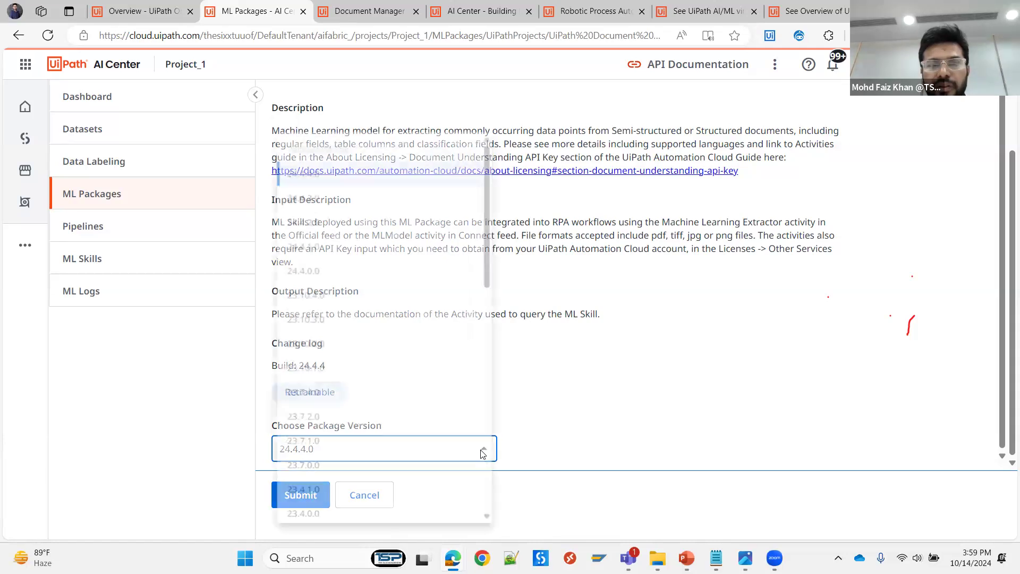
pyautogui.click(629, 371)
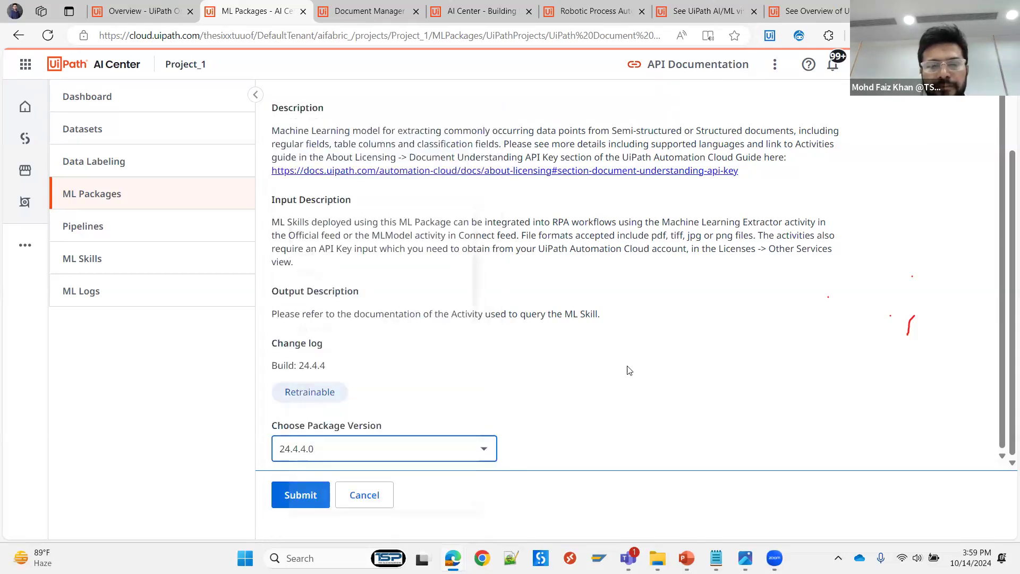
pyautogui.click(300, 495)
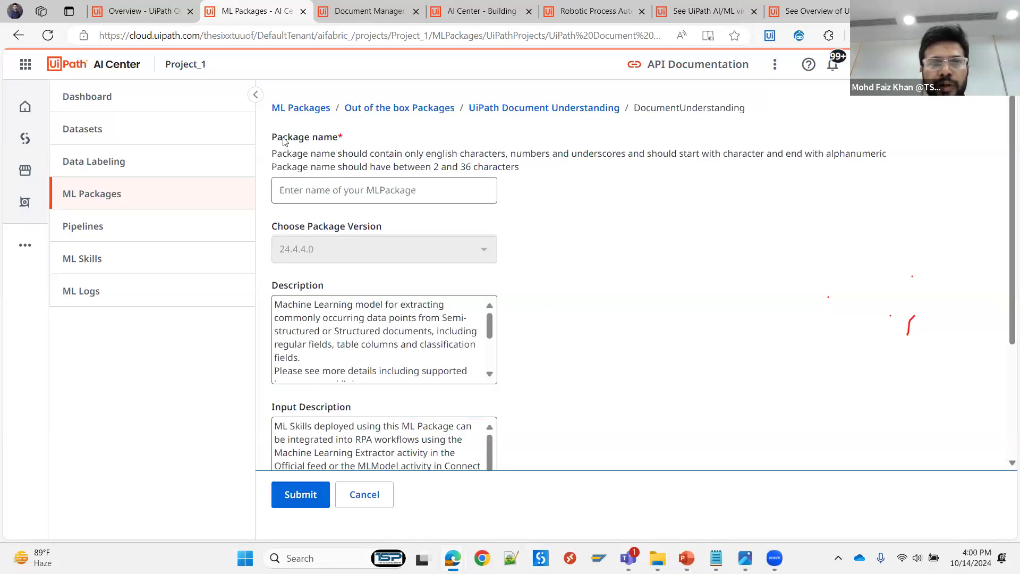
# - Name the ML package PKB_DocumentUnderstanding
pyautogui.click(300, 186)
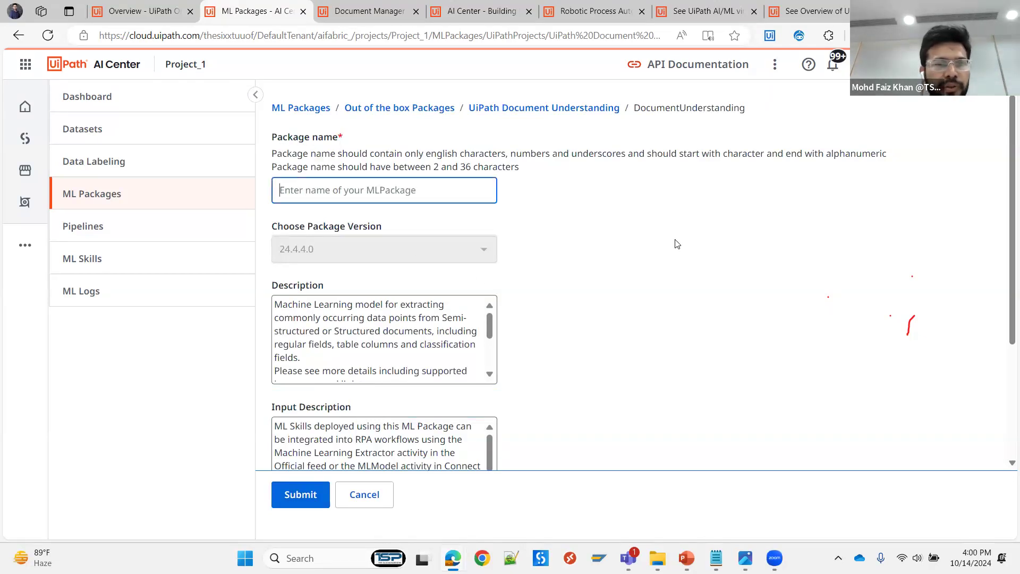
pyautogui.write('P')
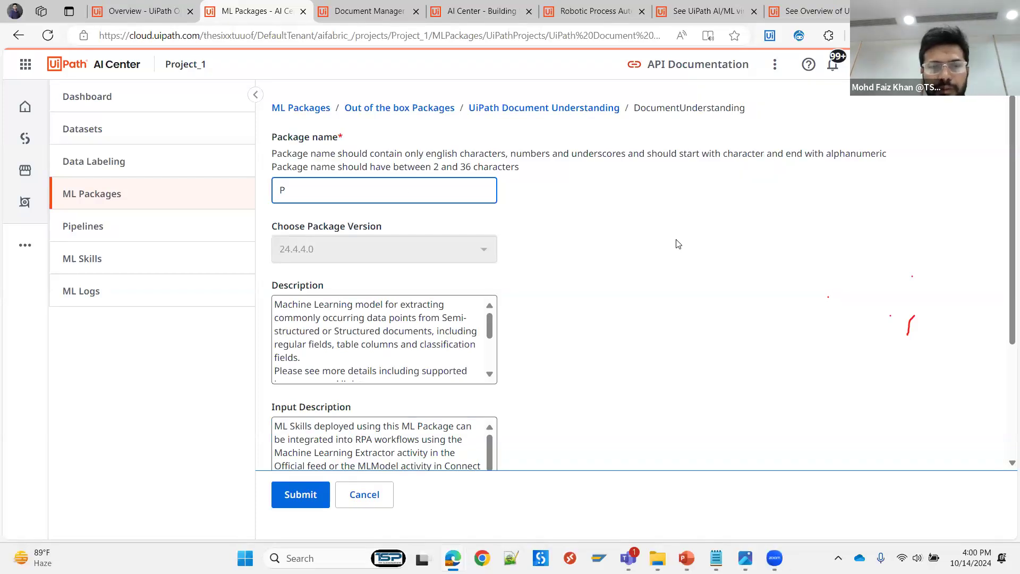
pyautogui.write('KB_')
pyautogui.write('Douc')
pyautogui.write('cumentUnde')
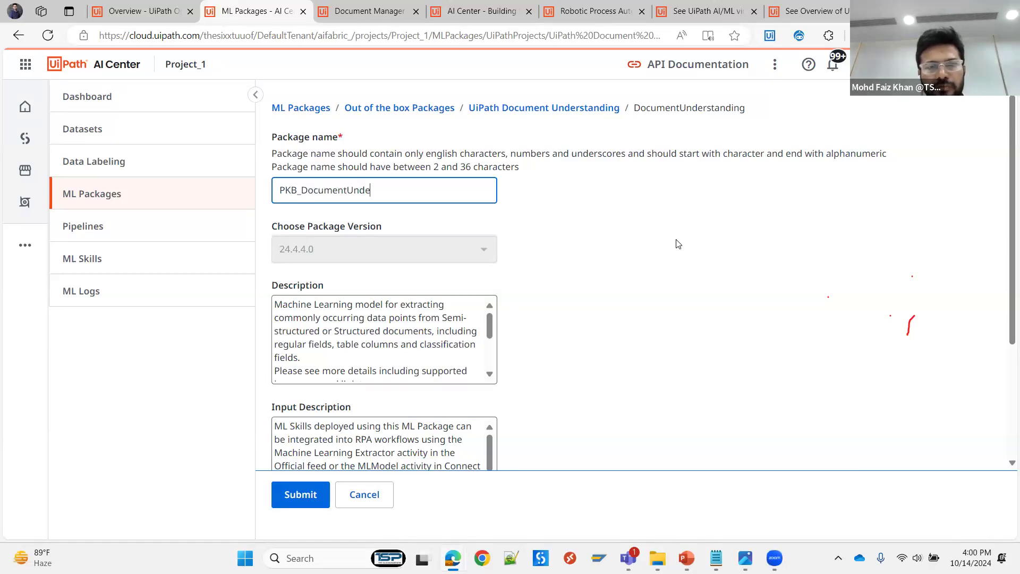
pyautogui.write('rstanding')
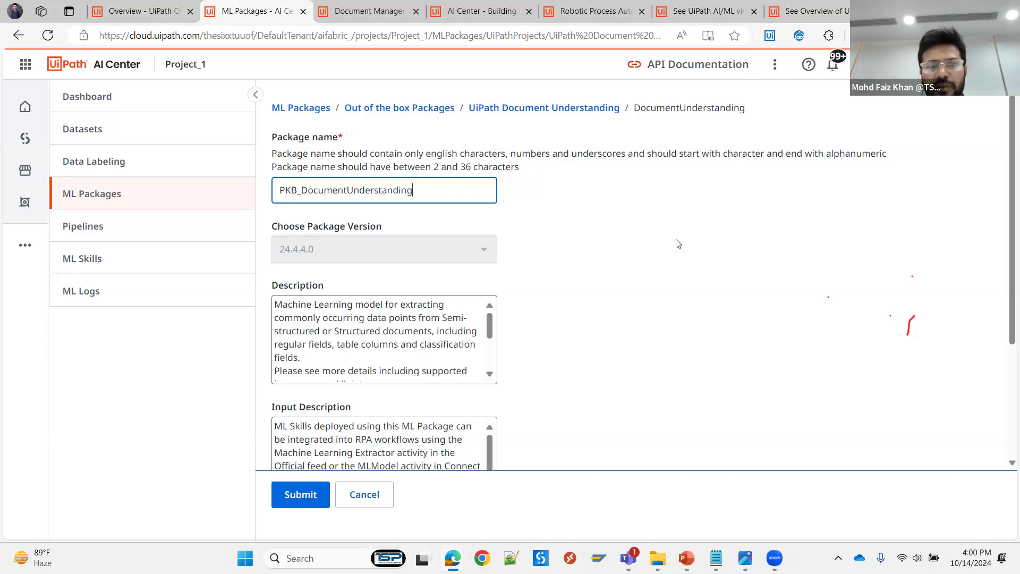
# - Review the prefilled description, input and output texts and submit the new ML package
pyautogui.scroll(-1, 400, 293)
pyautogui.scroll(-1, 400, 294)
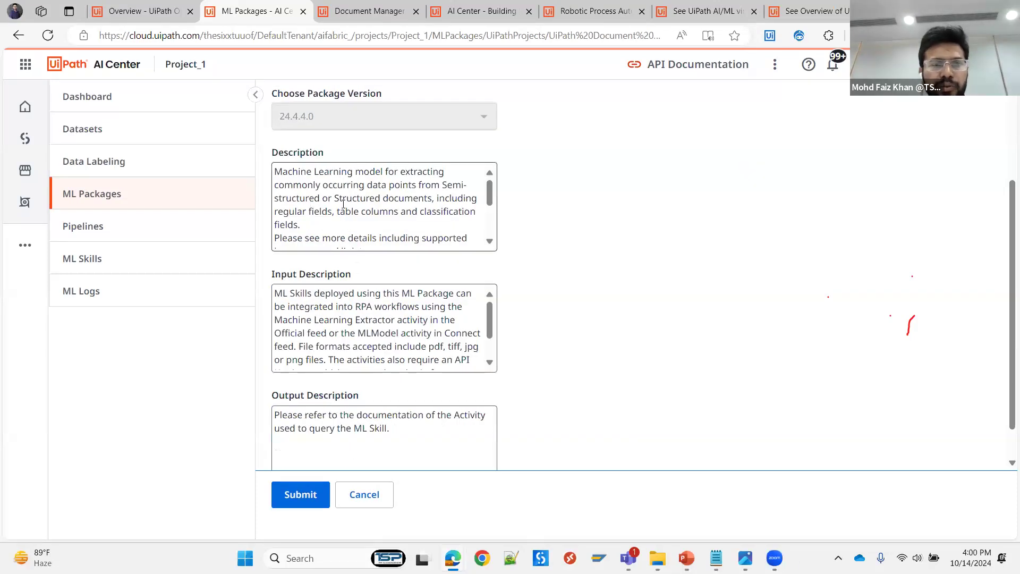
pyautogui.click(317, 187)
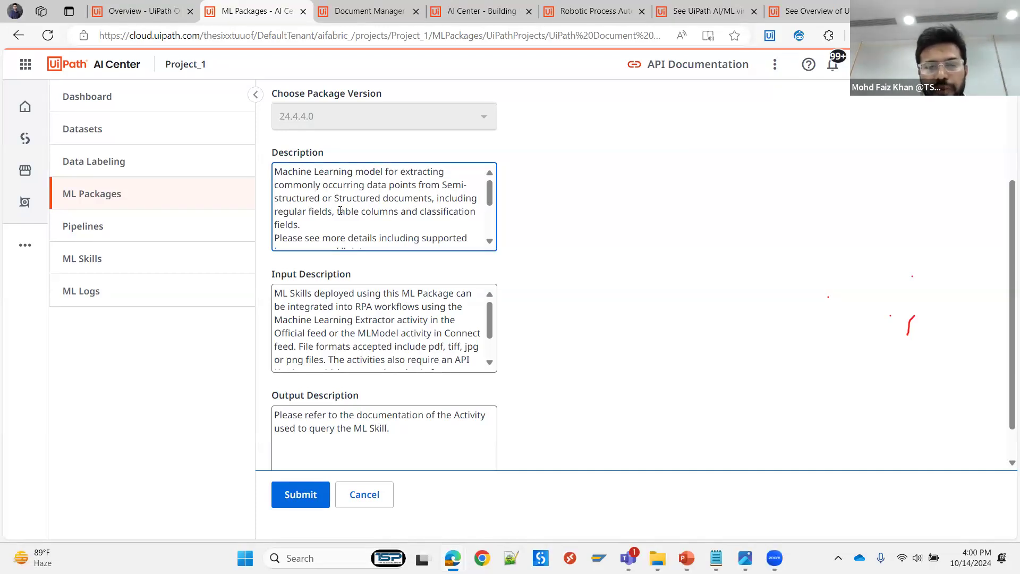
pyautogui.scroll(-3, 341, 211)
pyautogui.scroll(-2, 382, 324)
pyautogui.scroll(-1, 579, 315)
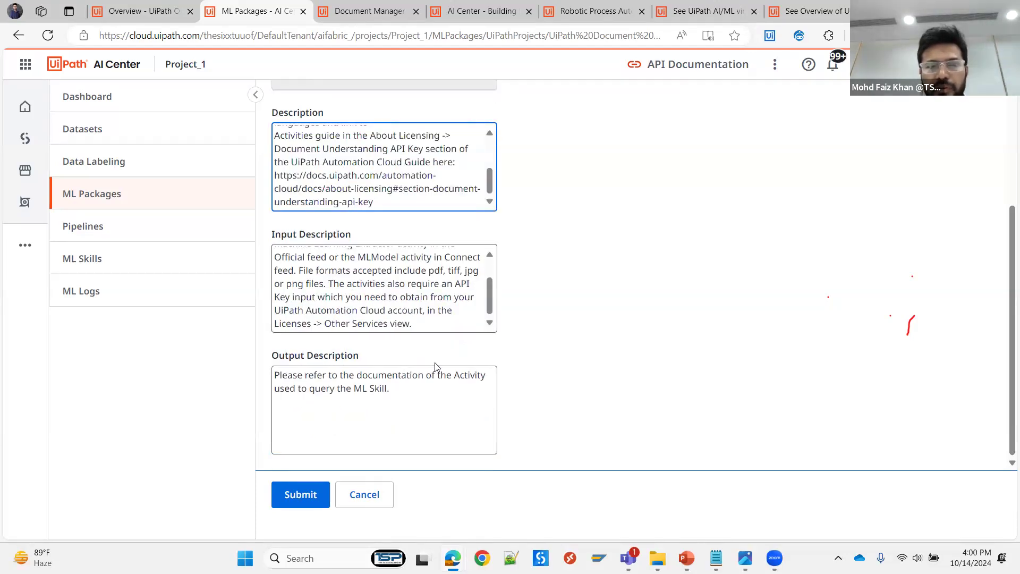
pyautogui.scroll(3, 435, 367)
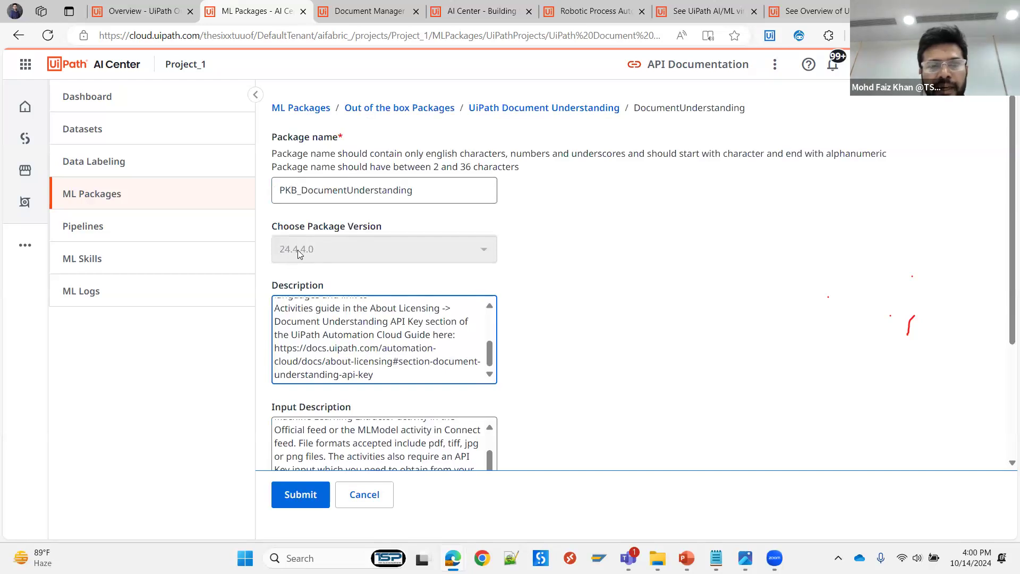
pyautogui.click(309, 496)
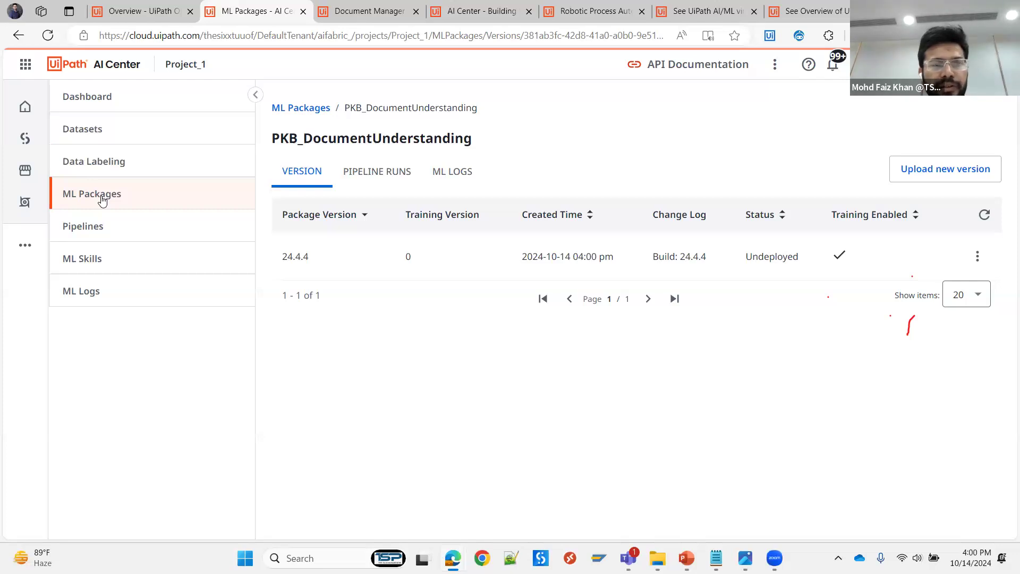
# - Start creating a new pipeline run in Project_1 and set its pipeline type to Train run
pyautogui.click(107, 234)
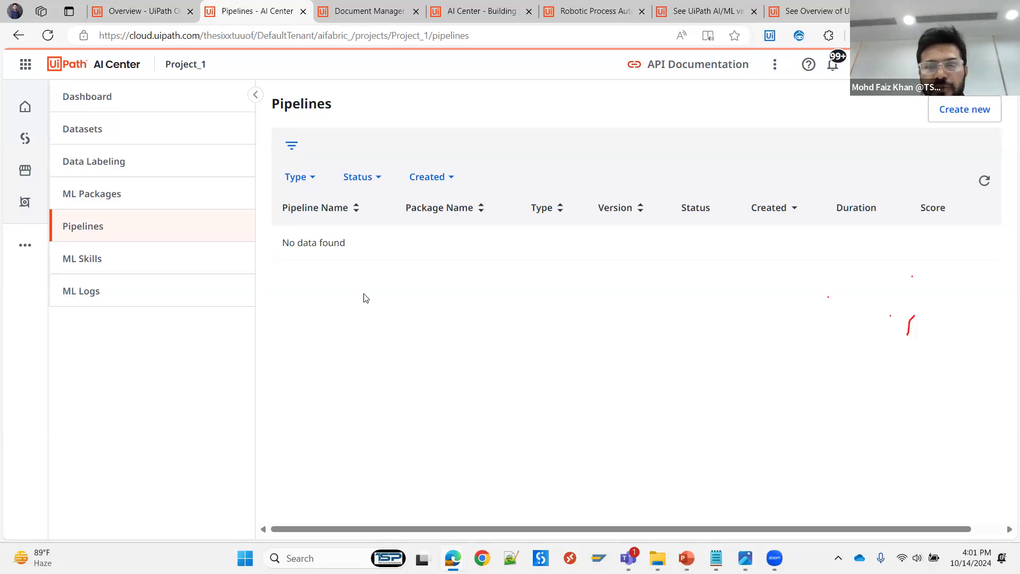
pyautogui.click(956, 110)
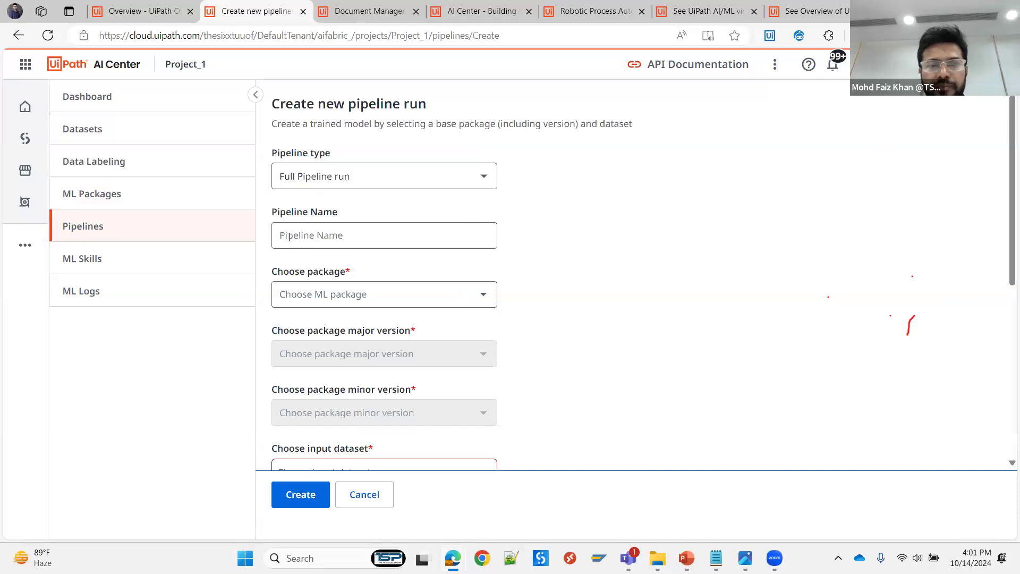
pyautogui.click(485, 180)
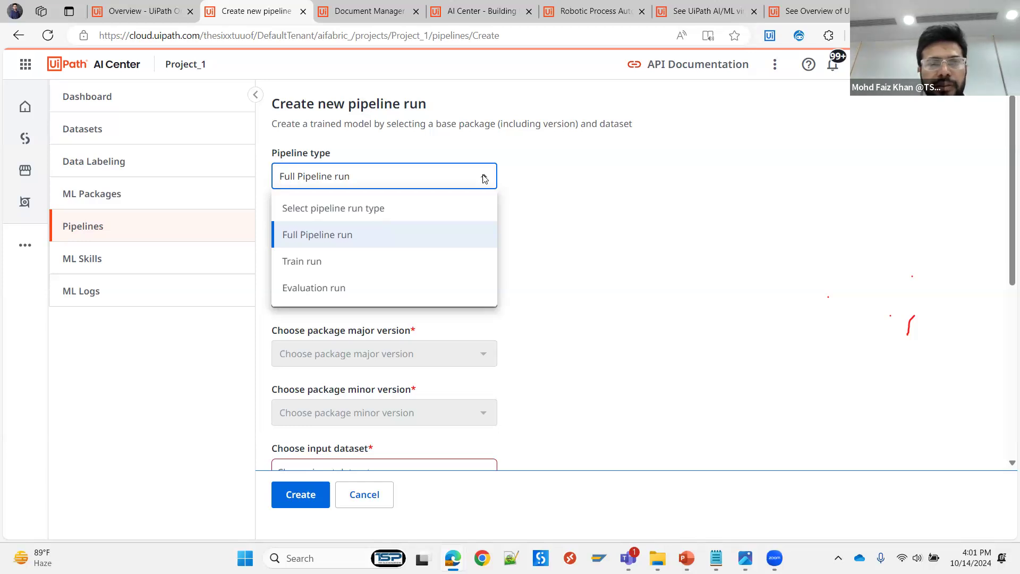
pyautogui.click(326, 267)
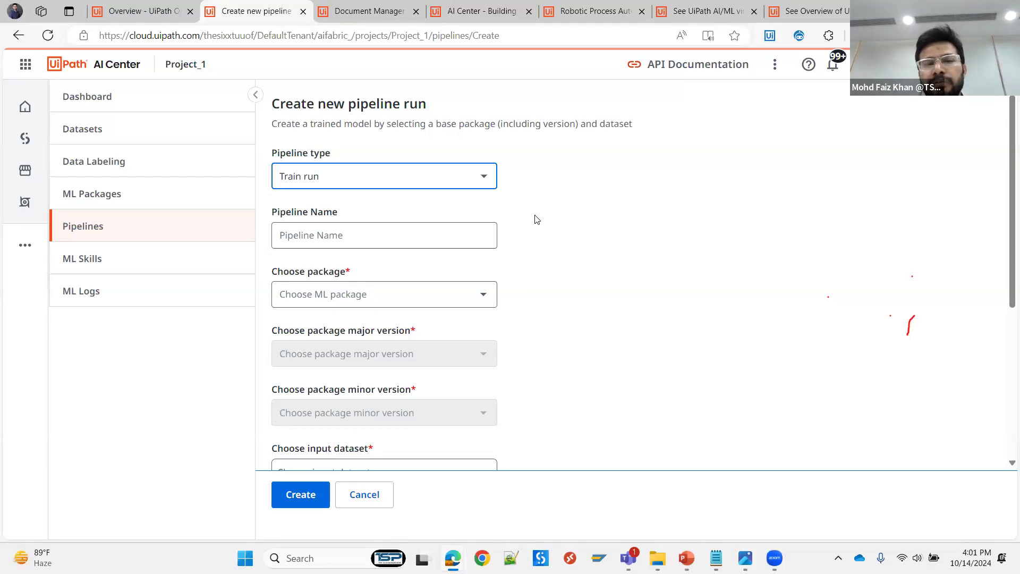
pyautogui.click(477, 182)
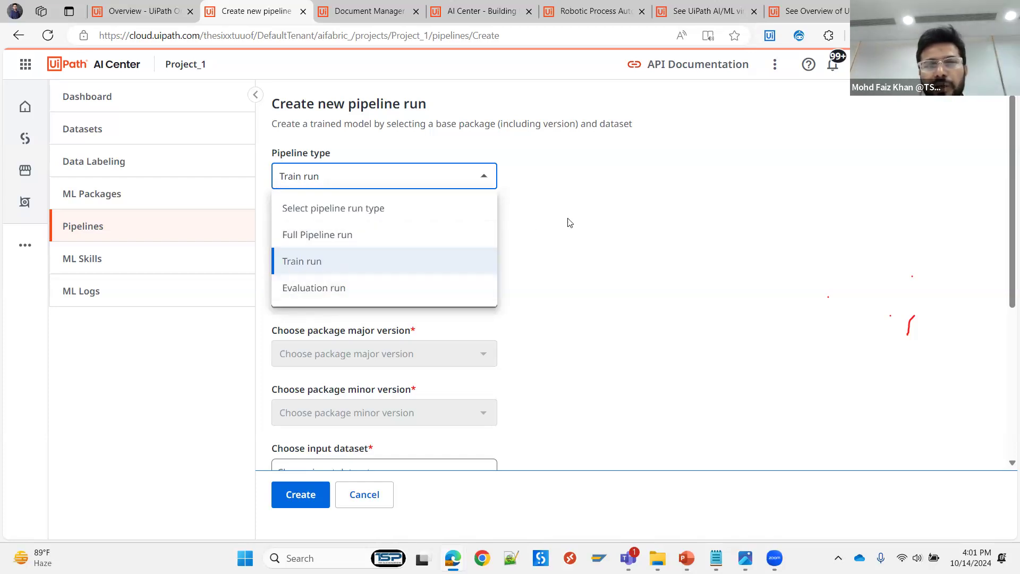
pyautogui.click(552, 245)
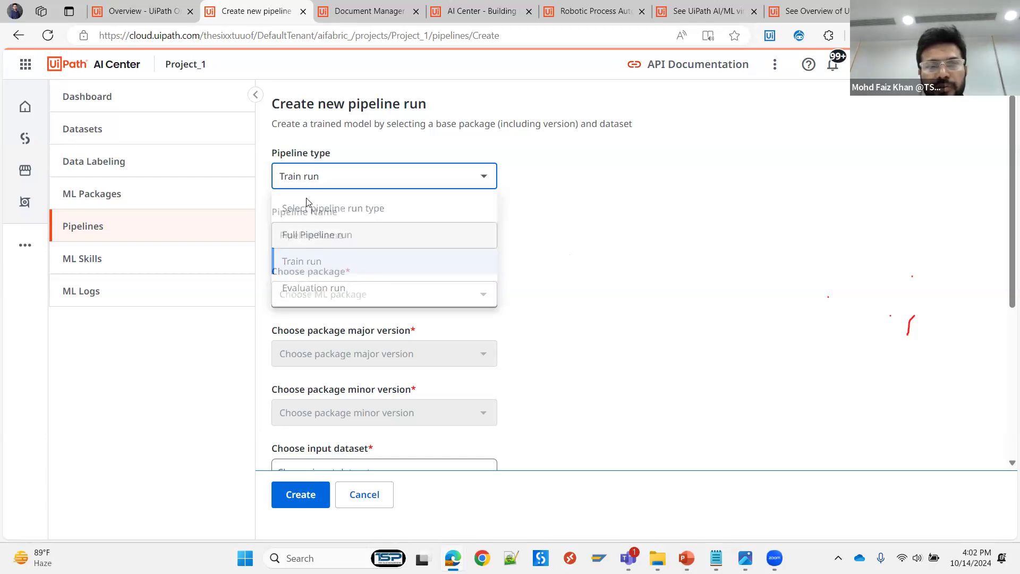
# - Name the new training pipeline run Pipeline_Train
pyautogui.click(303, 235)
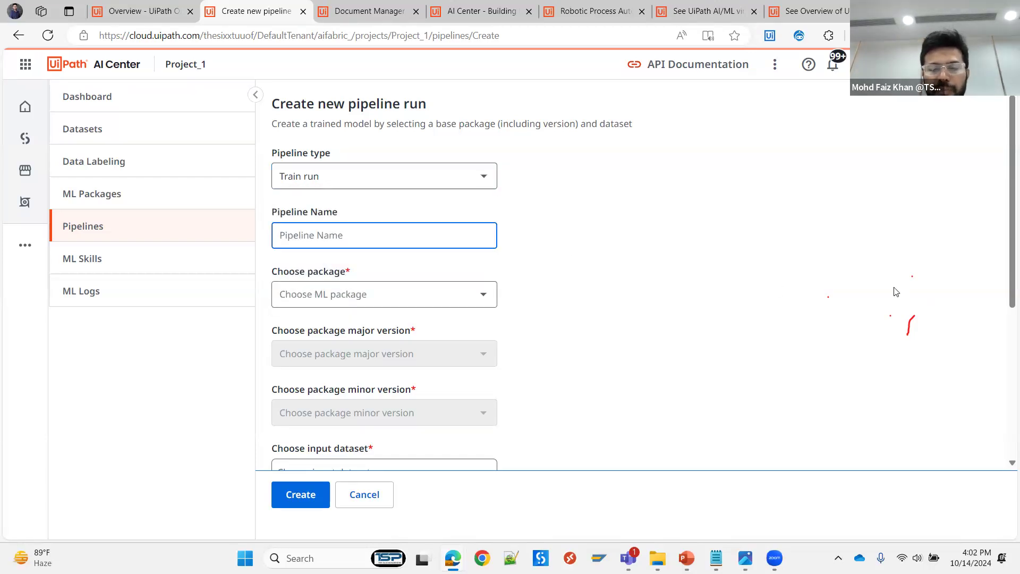
pyautogui.write('Pipe')
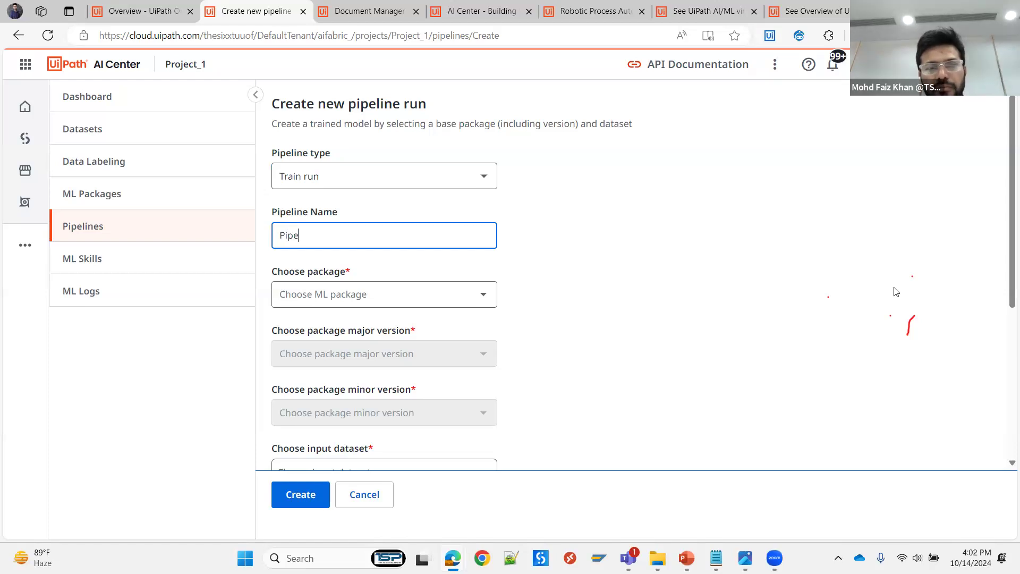
pyautogui.write('line_Train')
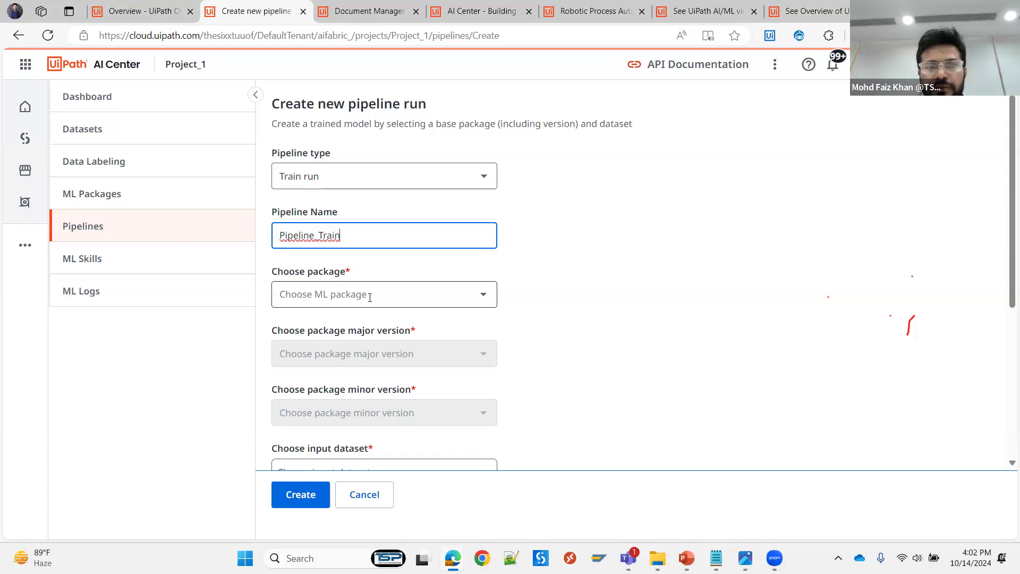
# - Choose the package PKB_DocumentUnderstanding for the pipeline run, with major version 24.4.4 and minor version 0
pyautogui.click(370, 297)
pyautogui.click(292, 327)
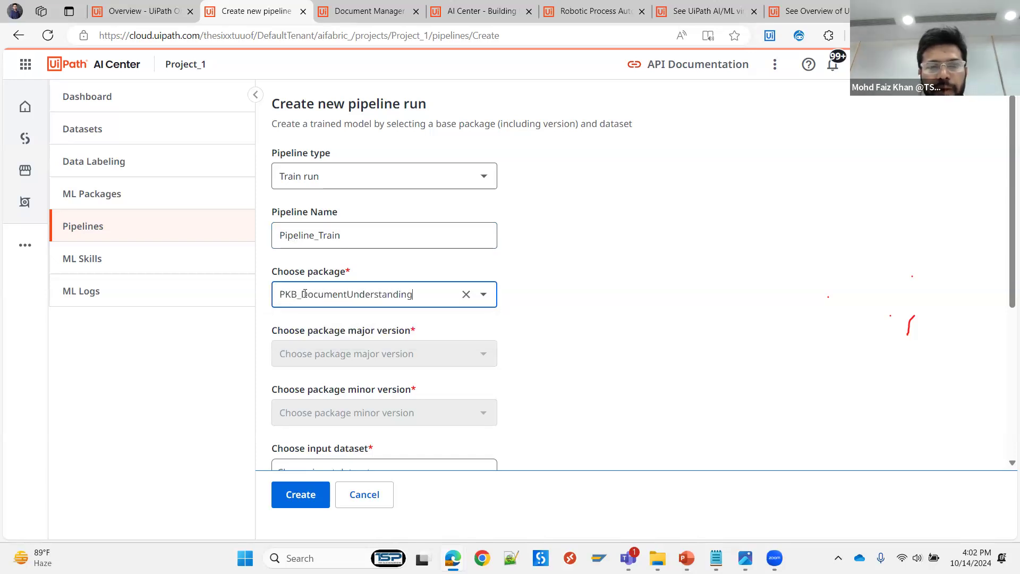
pyautogui.scroll(-3, 354, 304)
pyautogui.click(297, 222)
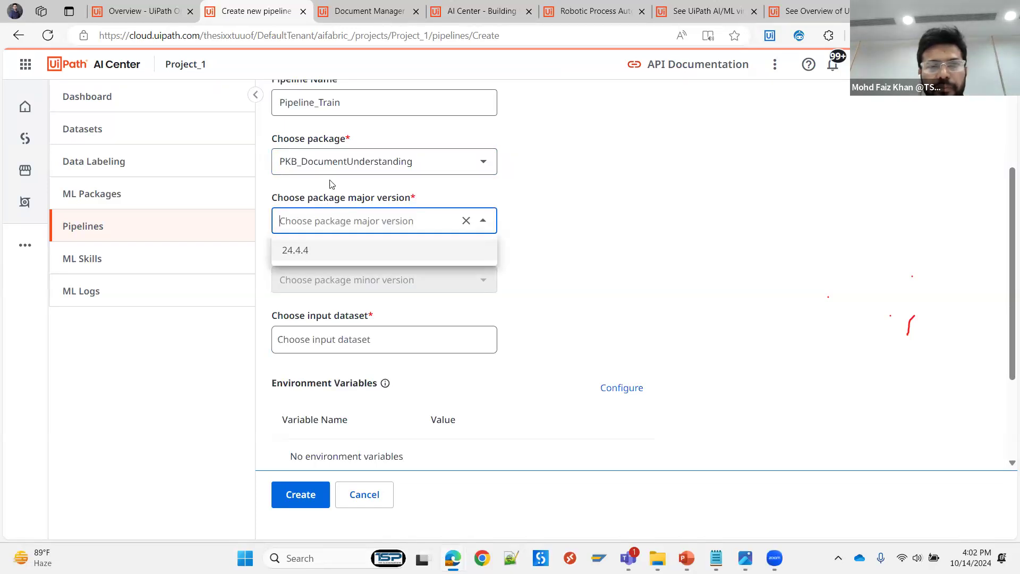
pyautogui.click(303, 253)
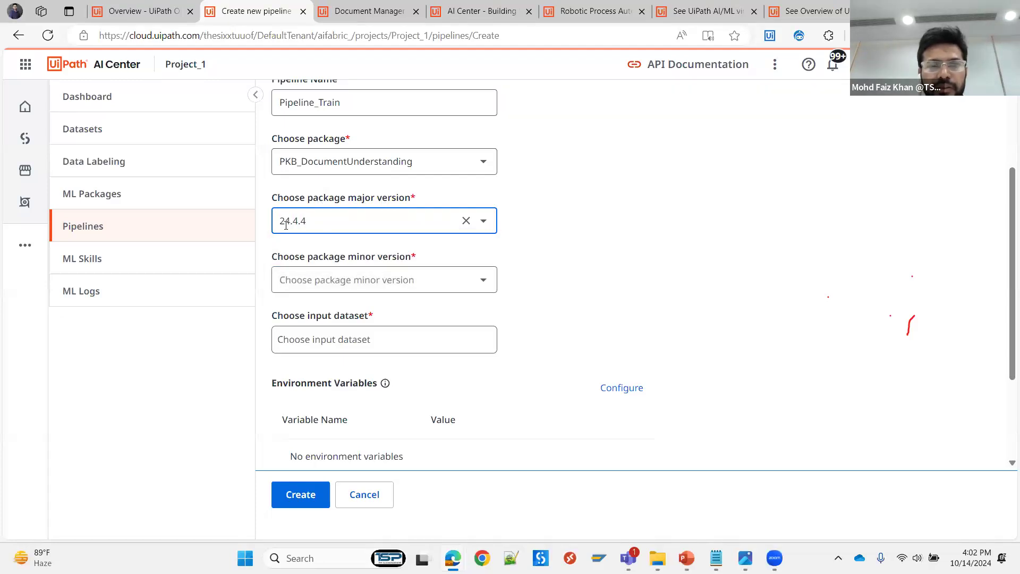
pyautogui.click(316, 282)
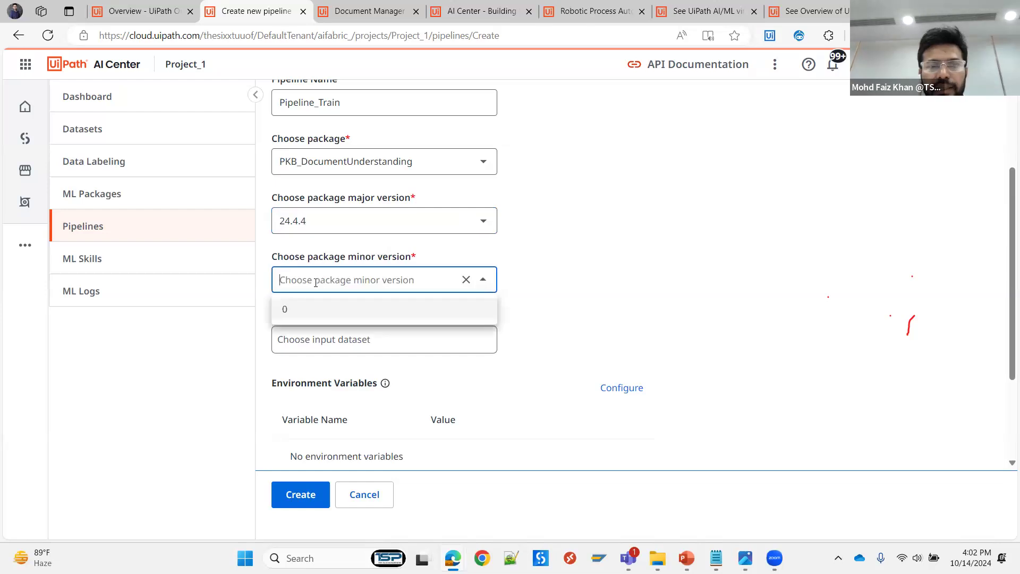
pyautogui.click(311, 311)
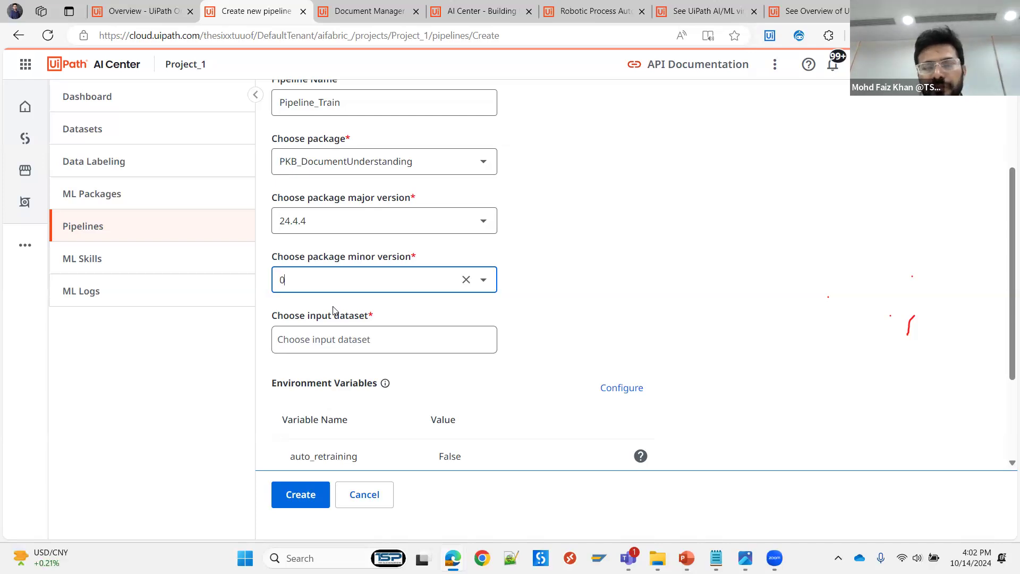
# - Select DS_New1 as the input dataset for the pipeline run
pyautogui.scroll(-2, 576, 289)
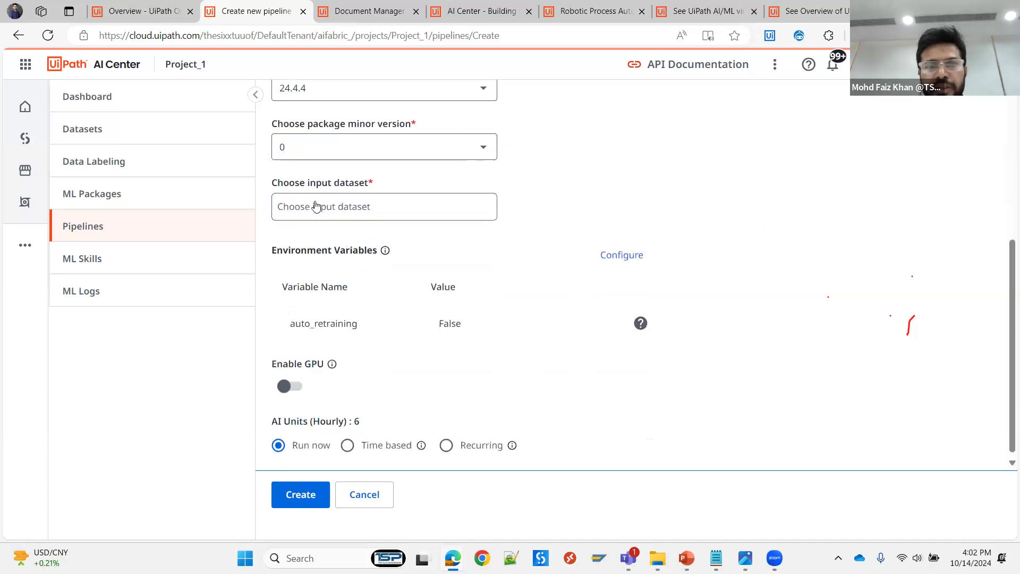
pyautogui.click(316, 206)
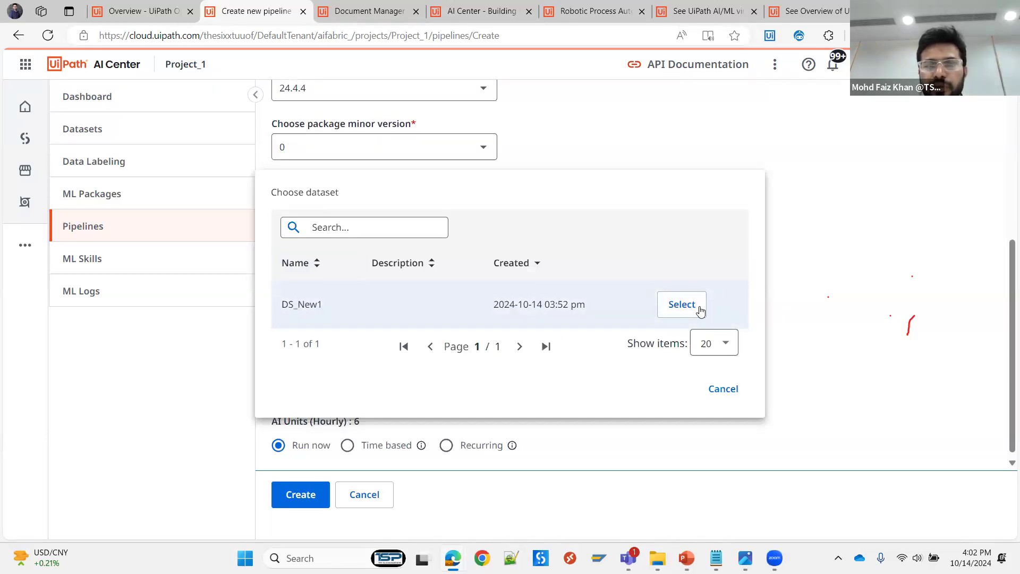
pyautogui.click(682, 304)
pyautogui.scroll(-1, 456, 318)
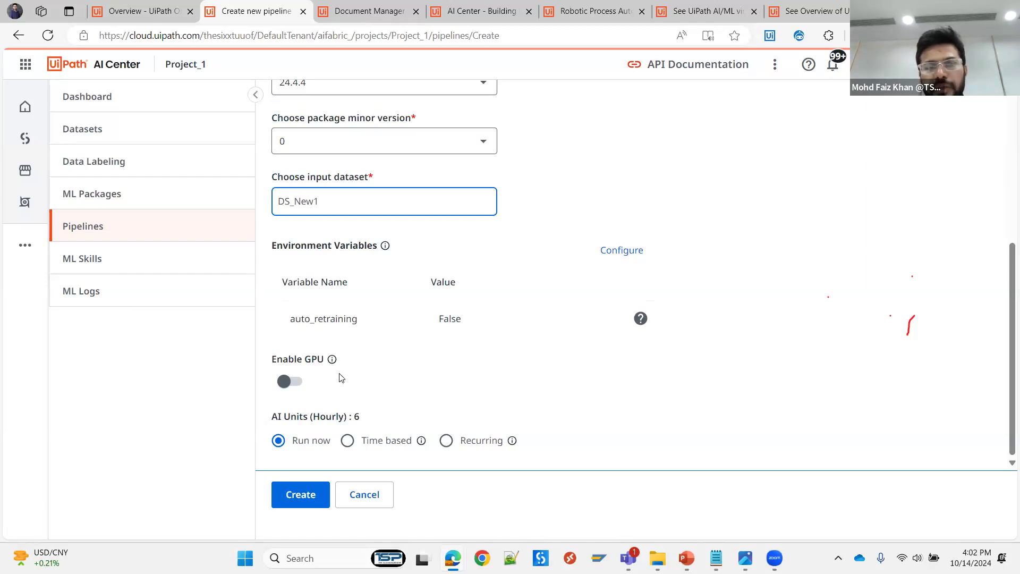
# - Check the Enable GPU help text and enable GPU for the pipeline run
pyautogui.moveTo(333, 362)
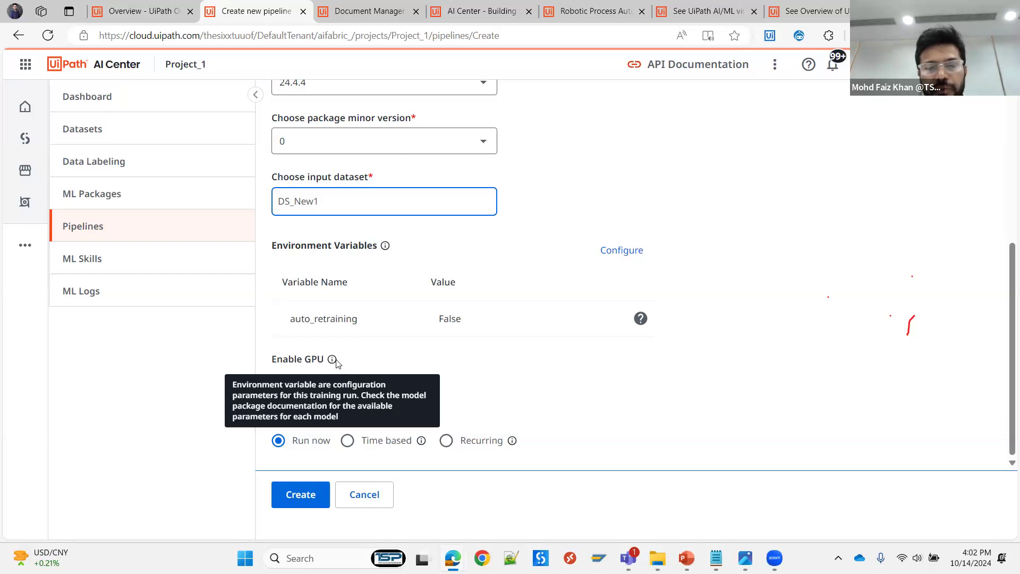
pyautogui.click(369, 357)
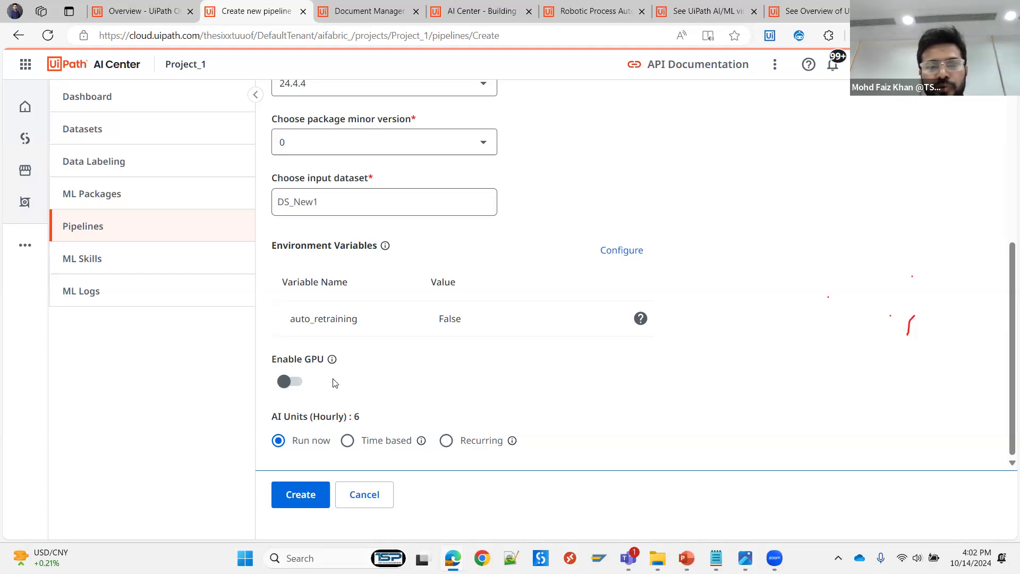
pyautogui.click(301, 387)
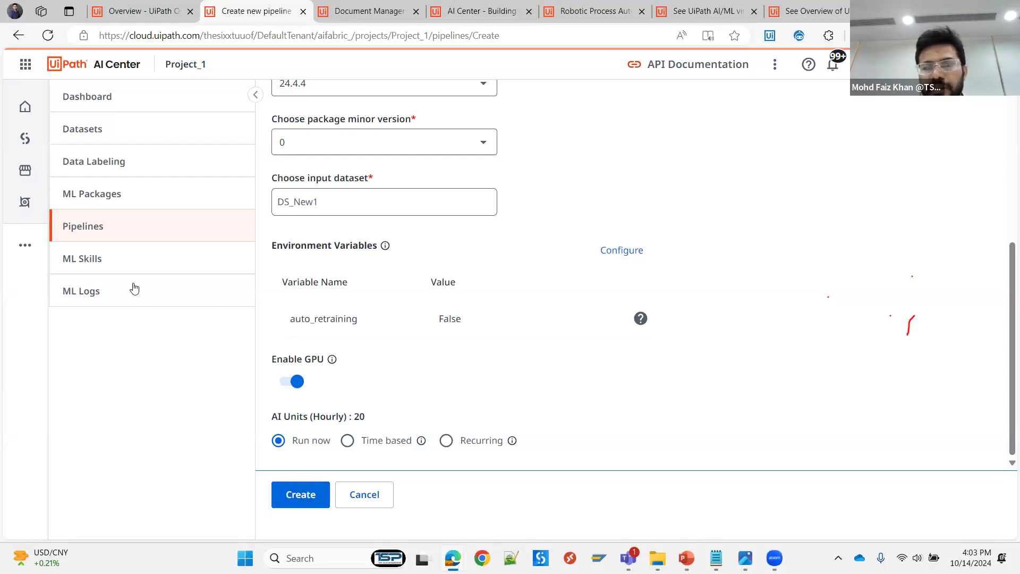
# - Start creating a new ML skill in Project_1 and name it ML_Skill
pyautogui.click(99, 260)
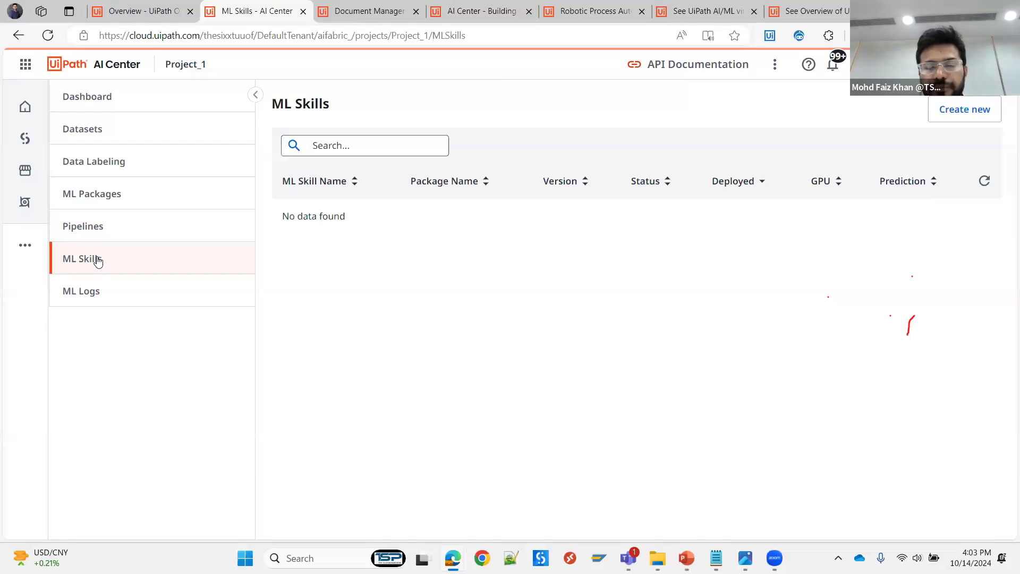
pyautogui.click(953, 110)
pyautogui.click(319, 197)
pyautogui.write('ML_S')
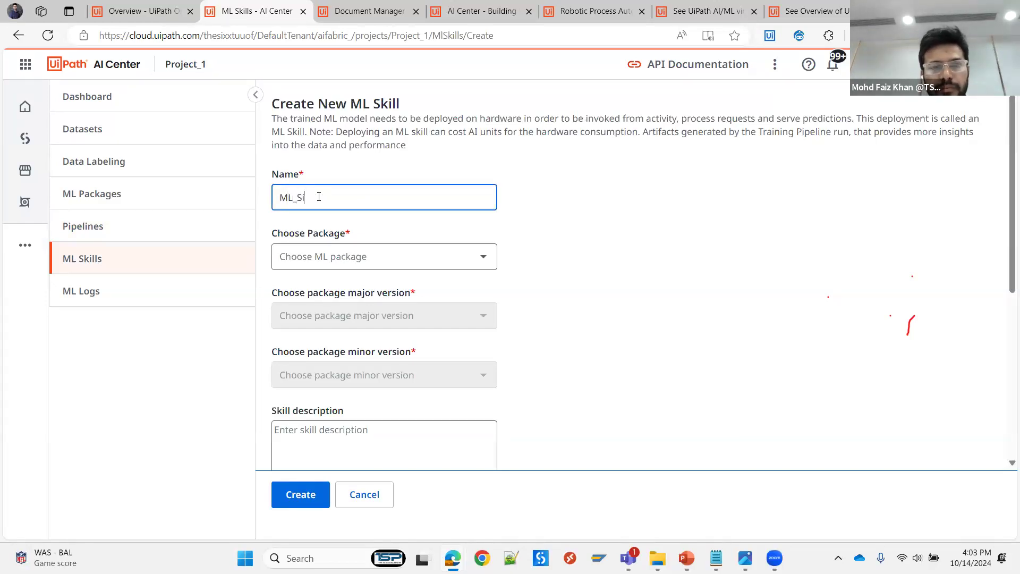
pyautogui.write('kill')
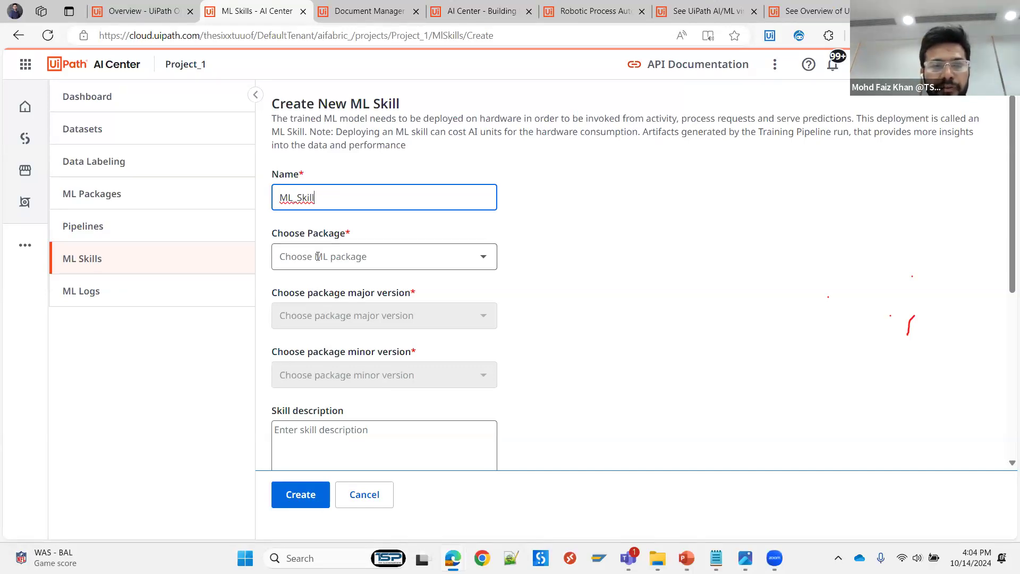
# - Choose the package PKB_DocumentUnderstanding for the ML skill, with major version 24.4.4 and its available minor version
pyautogui.click(341, 257)
pyautogui.click(332, 287)
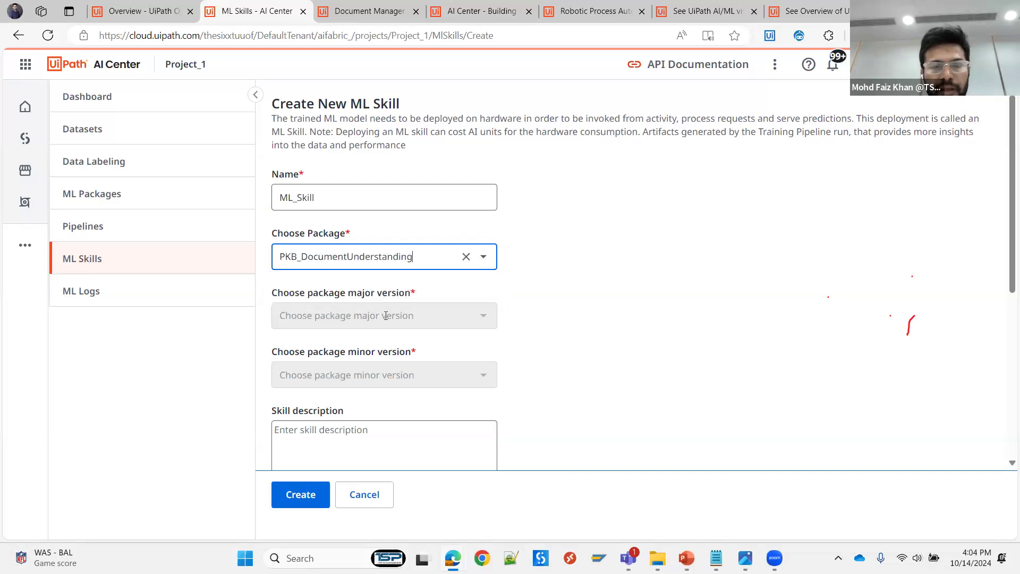
pyautogui.click(326, 315)
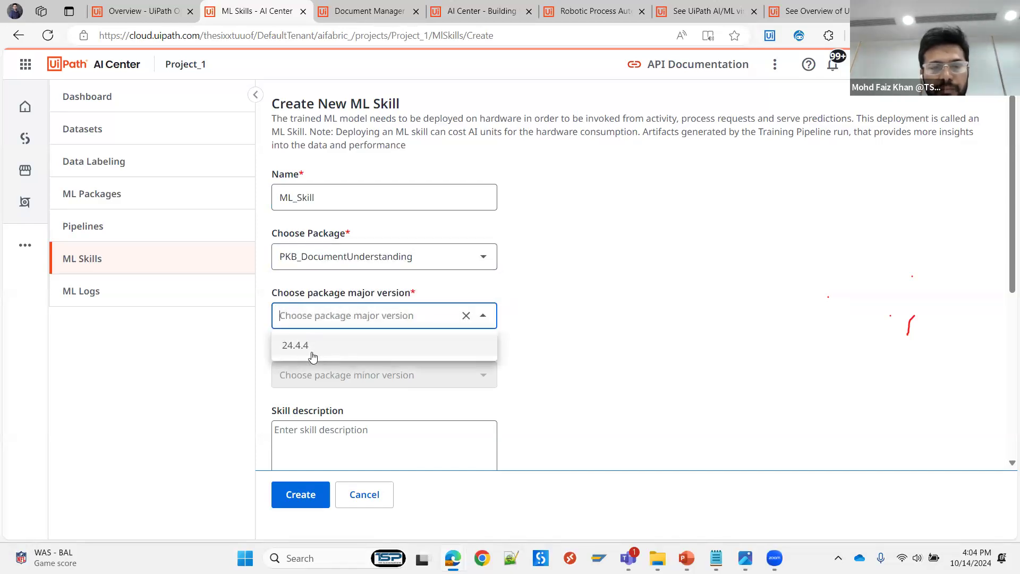
pyautogui.click(306, 348)
pyautogui.click(310, 373)
pyautogui.click(468, 399)
# - Examine the skill's deployment options, including the choices for undeploying after a period of inactivity
pyautogui.scroll(-1, 545, 354)
pyautogui.scroll(-4, 543, 353)
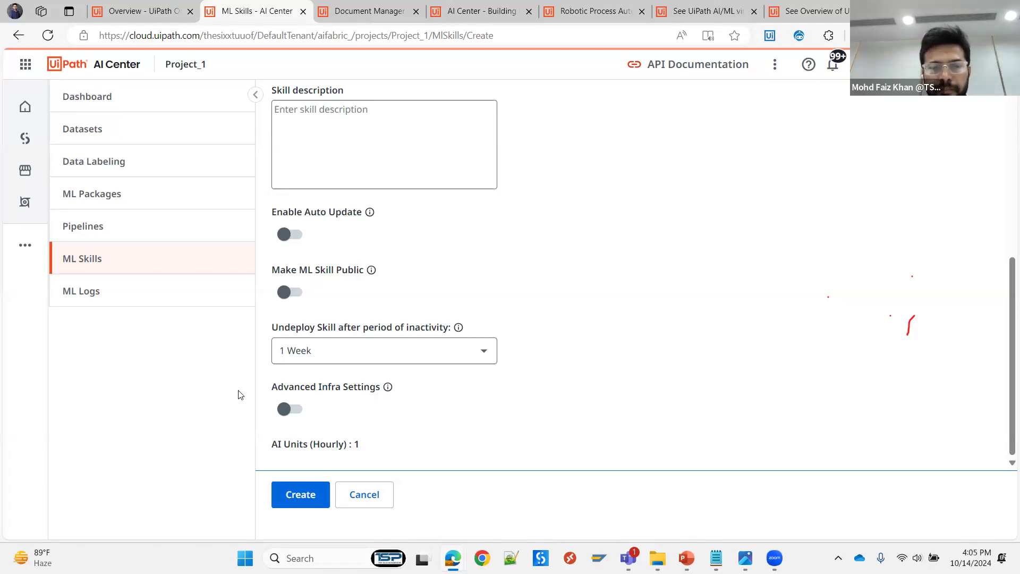
pyautogui.click(435, 355)
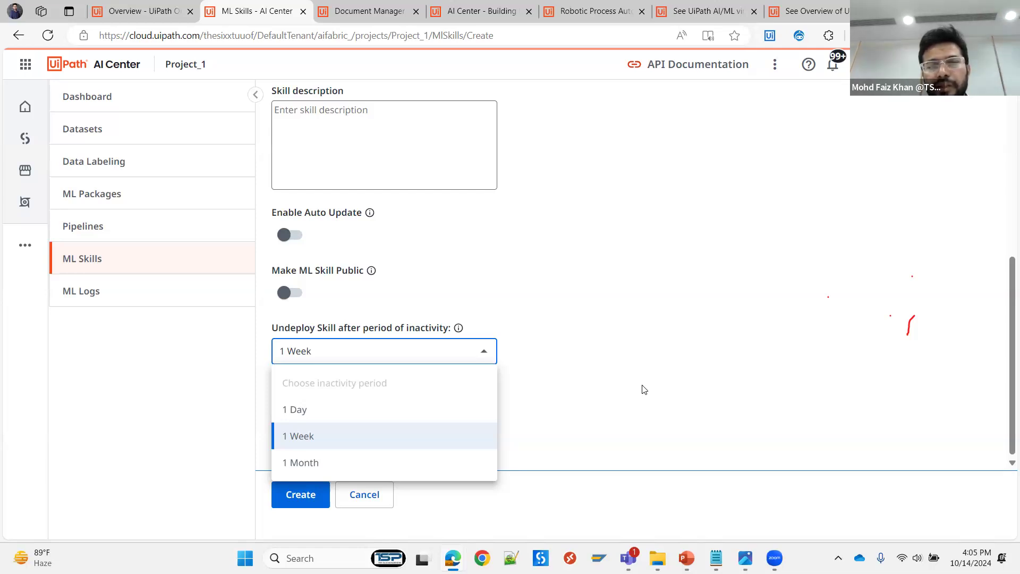
pyautogui.click(651, 320)
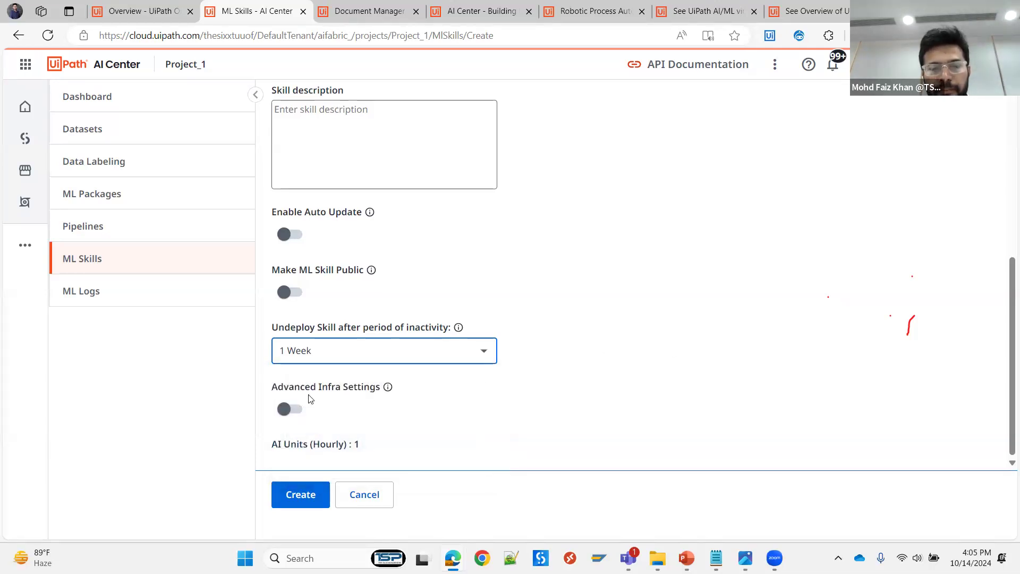
# - Turn on the advanced infra settings for the ML skill and review the GPU and resources per replica options
pyautogui.click(287, 409)
pyautogui.scroll(-3, 532, 388)
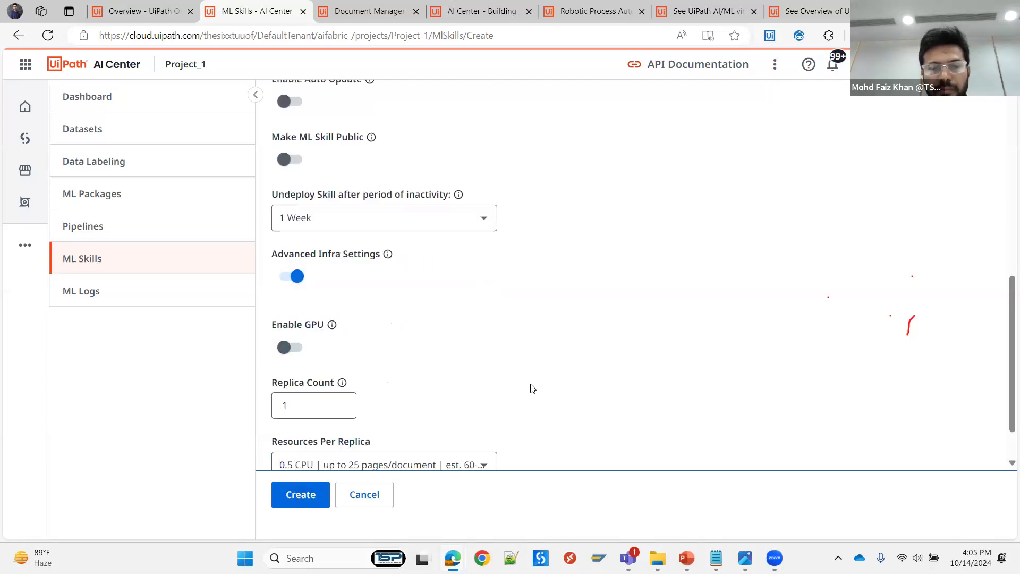
pyautogui.scroll(-1, 334, 348)
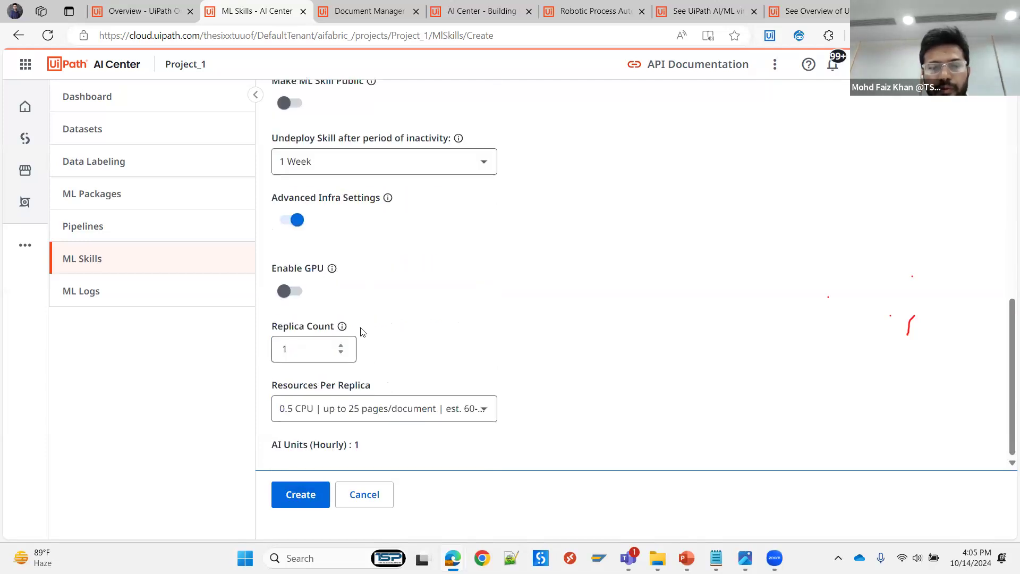
pyautogui.click(301, 295)
pyautogui.click(666, 225)
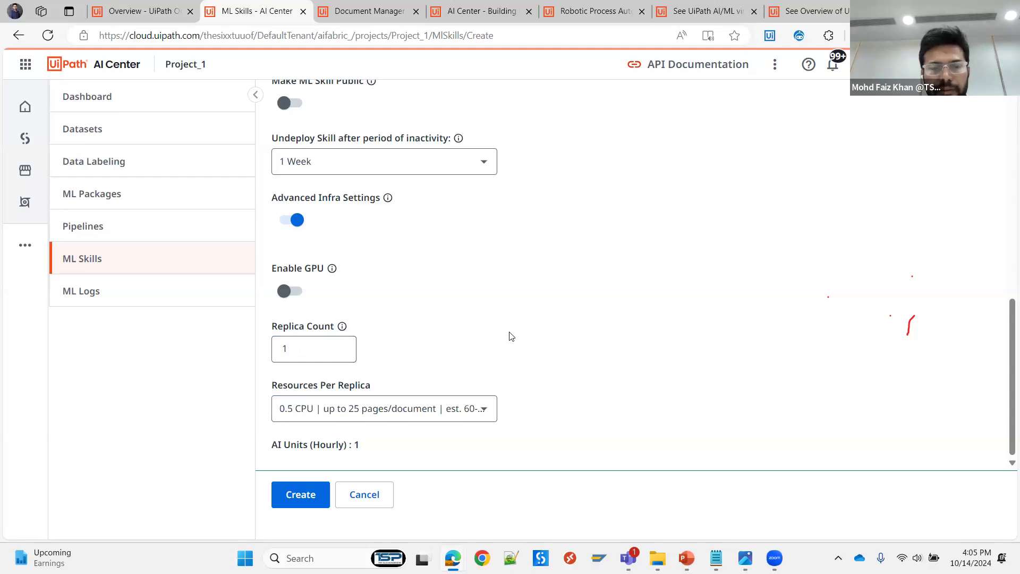
pyautogui.click(480, 409)
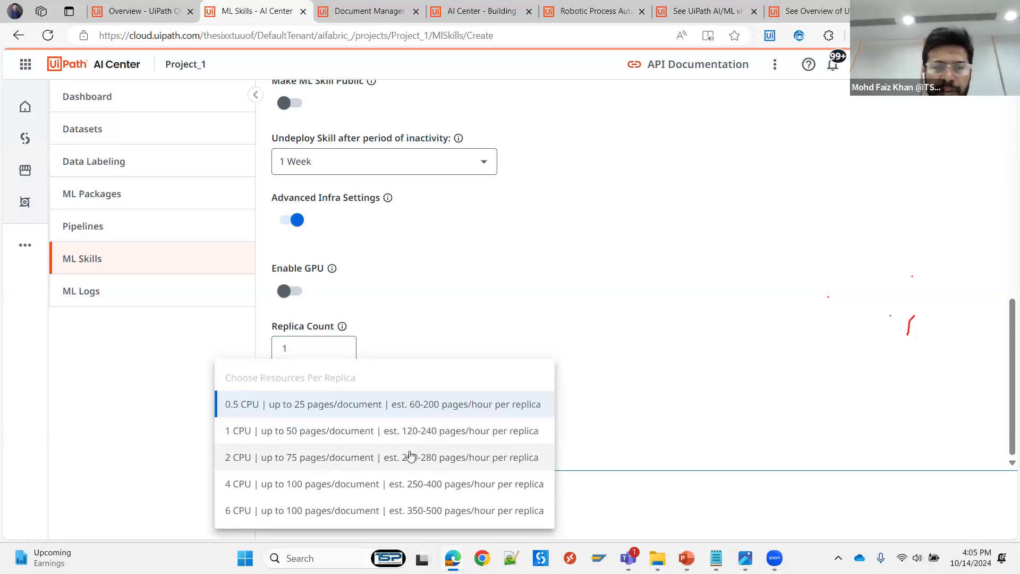
pyautogui.click(530, 306)
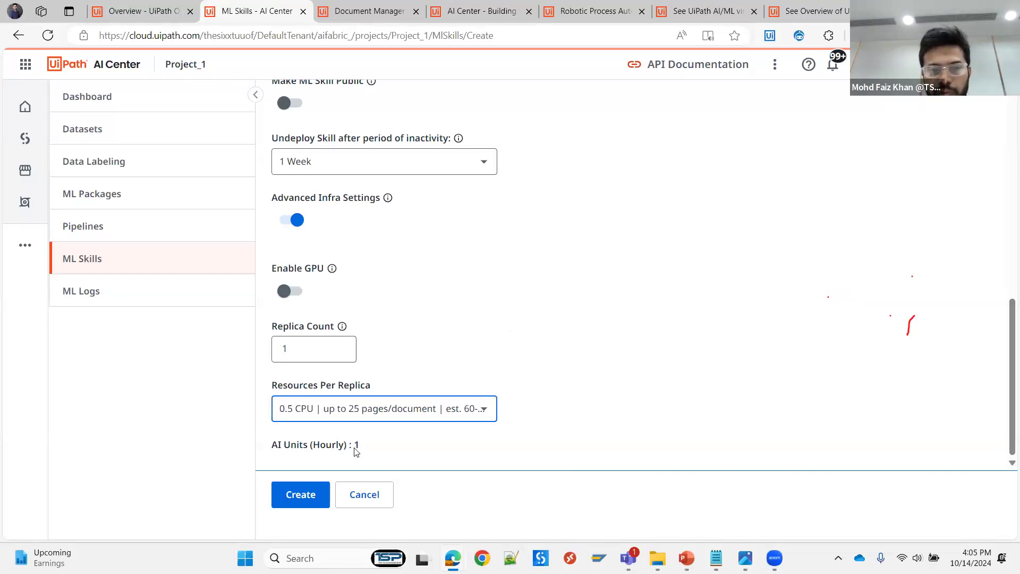
# - Set the replica count to 3, and discard the new ML skill without creating it
pyautogui.doubleClick(276, 347)
pyautogui.write('3')
pyautogui.click(309, 455)
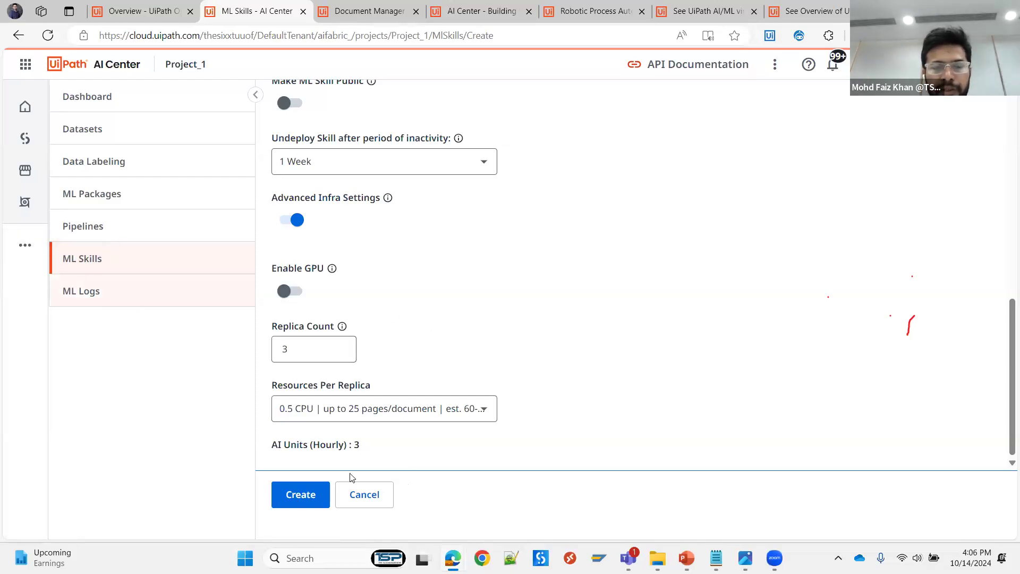
pyautogui.click(370, 499)
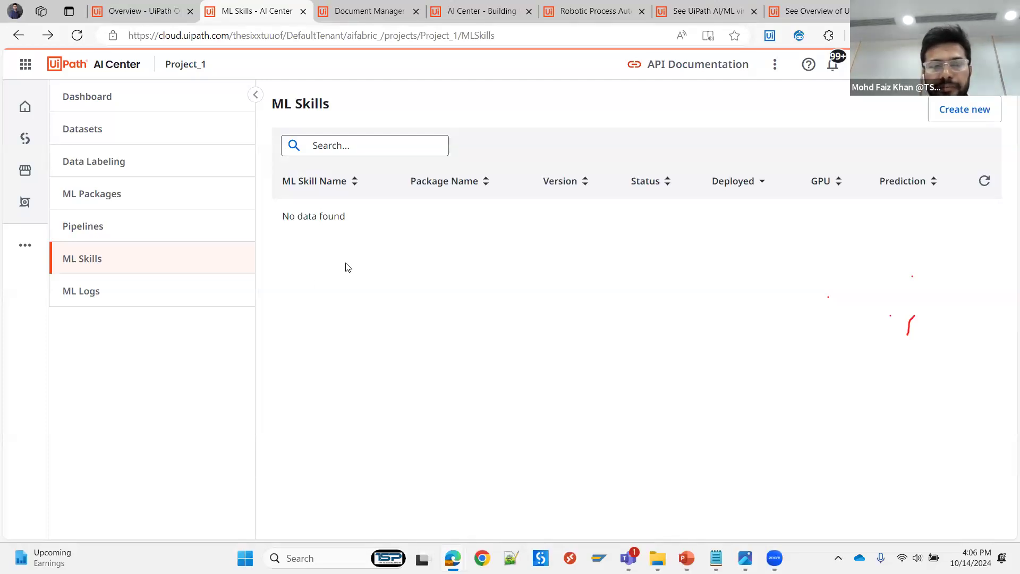
# - Examine the details of the ML package and dataset entries in the project's ML logs
pyautogui.click(113, 301)
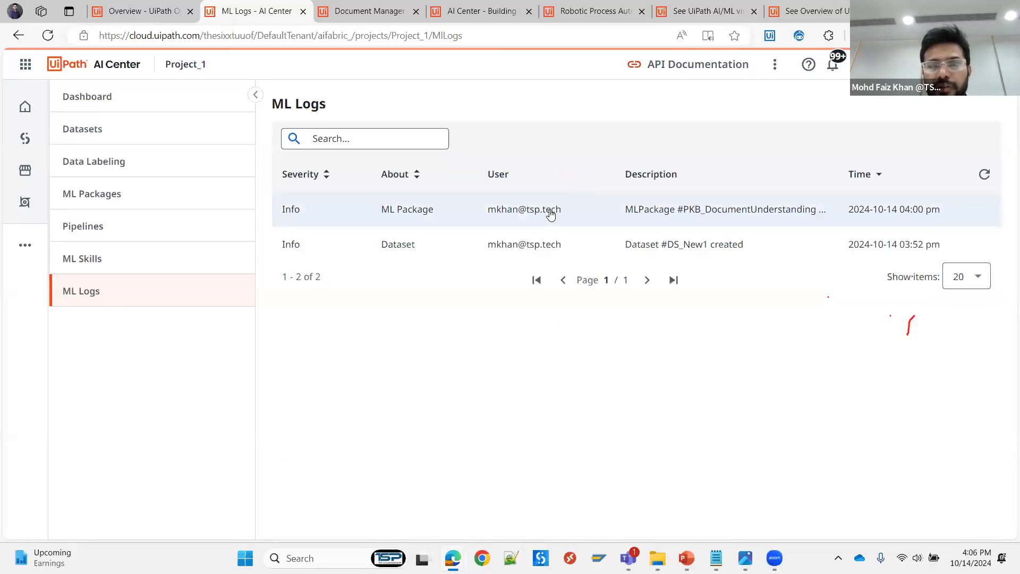
pyautogui.click(551, 213)
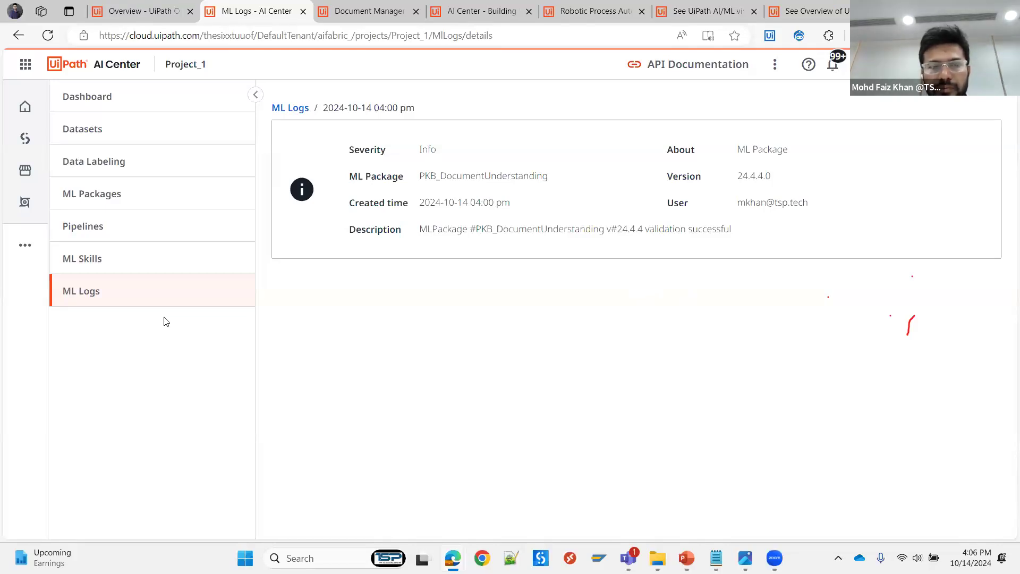
pyautogui.click(125, 268)
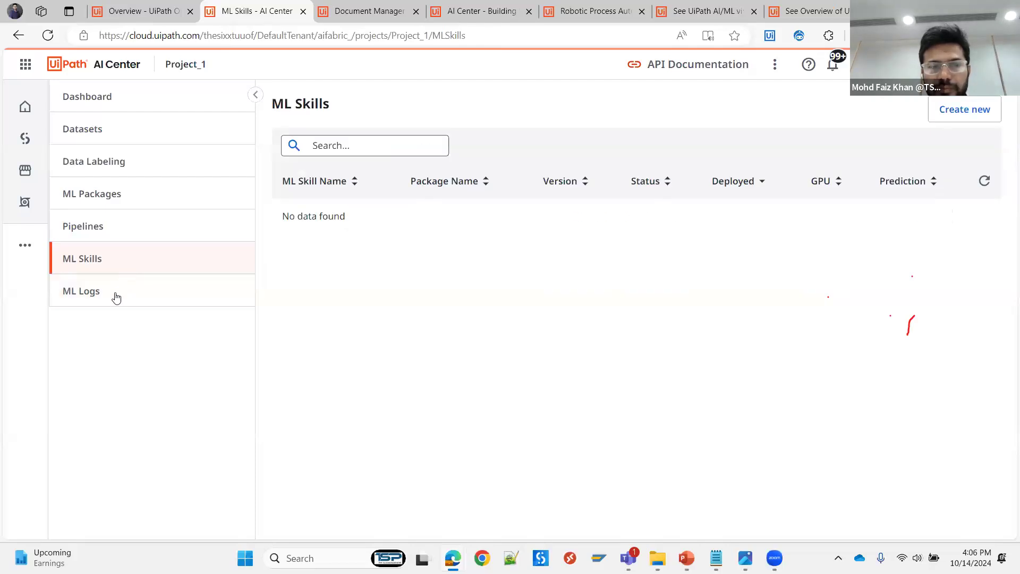
pyautogui.click(117, 298)
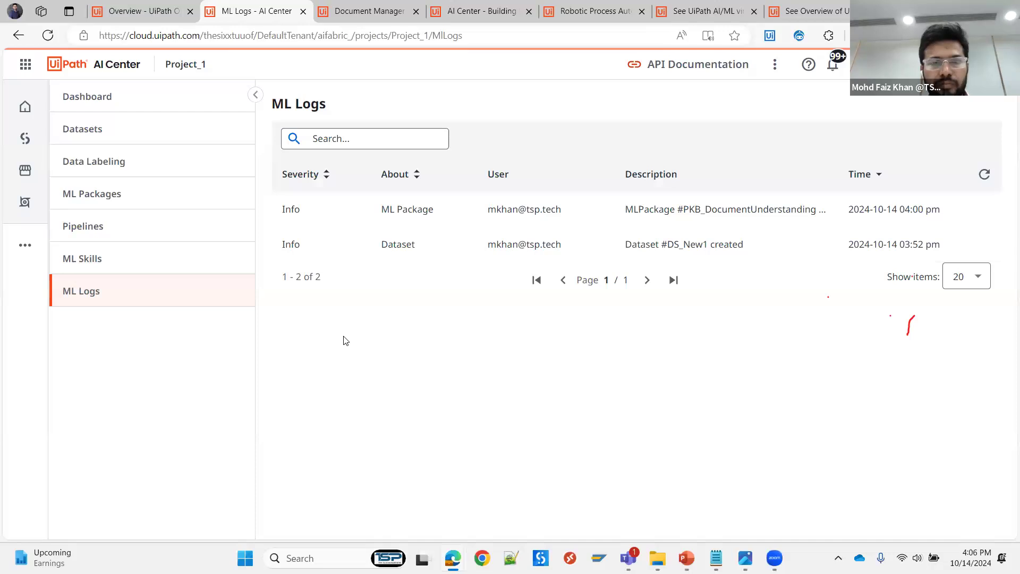
pyautogui.click(422, 250)
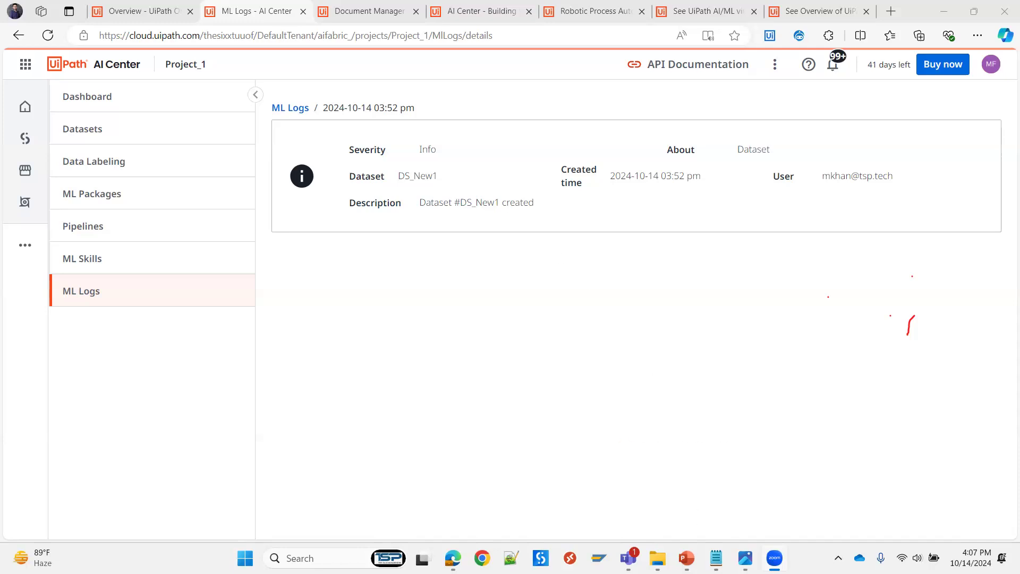
# - Switch to the workshop presentation in PowerPoint and start the slide show from the "Any Queries ?" slide
pyautogui.click(687, 558)
pyautogui.click(72, 498)
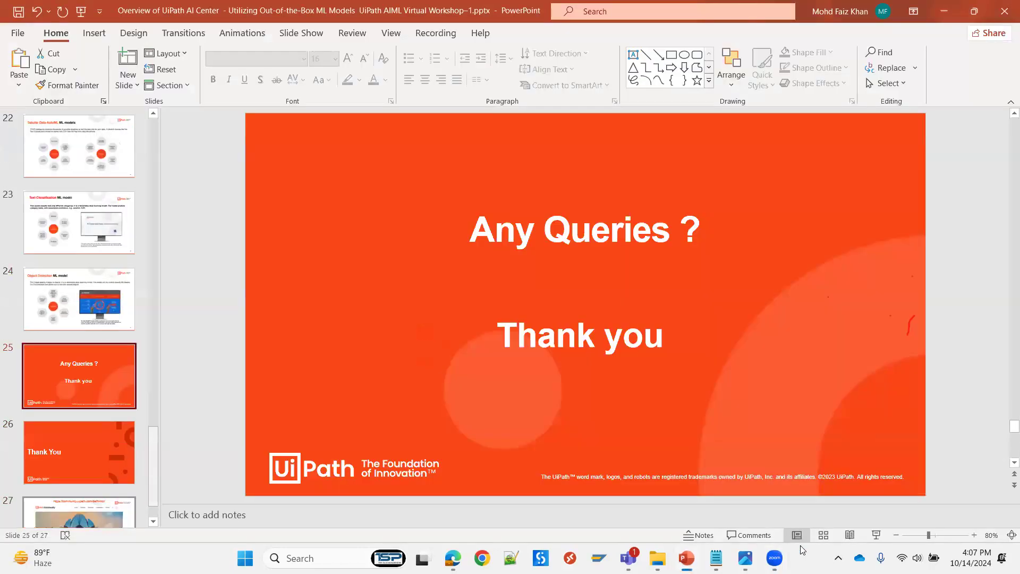
pyautogui.click(880, 536)
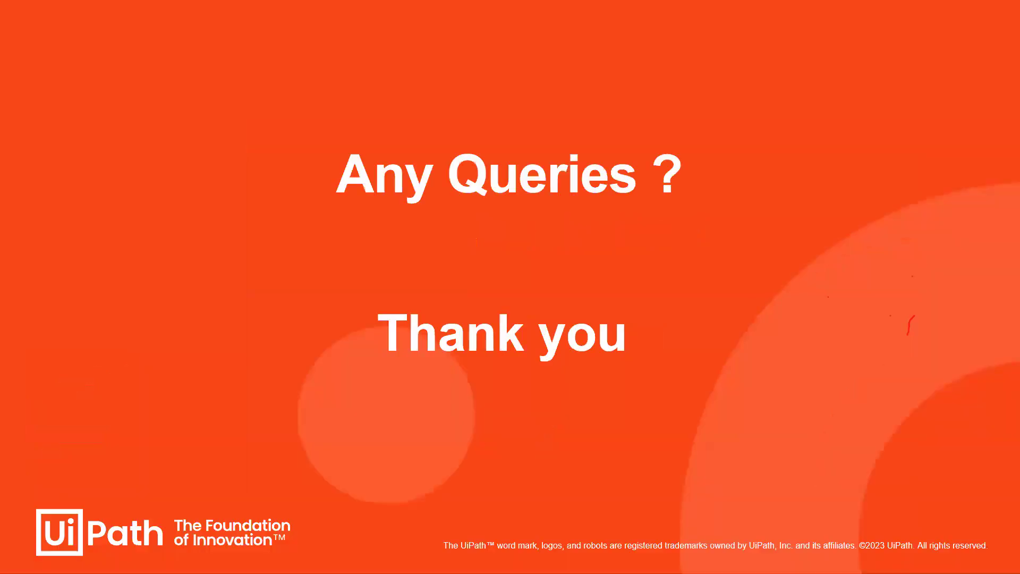